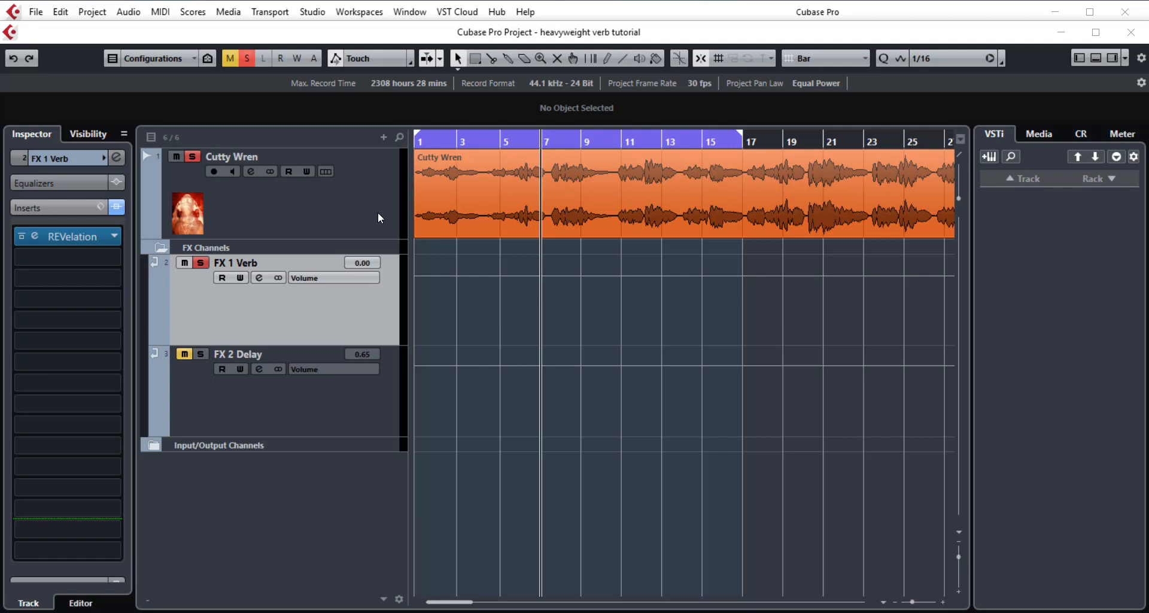
Unmute the FX 1 Verb return channel and open its REVelation insert plugin.
click(379, 218)
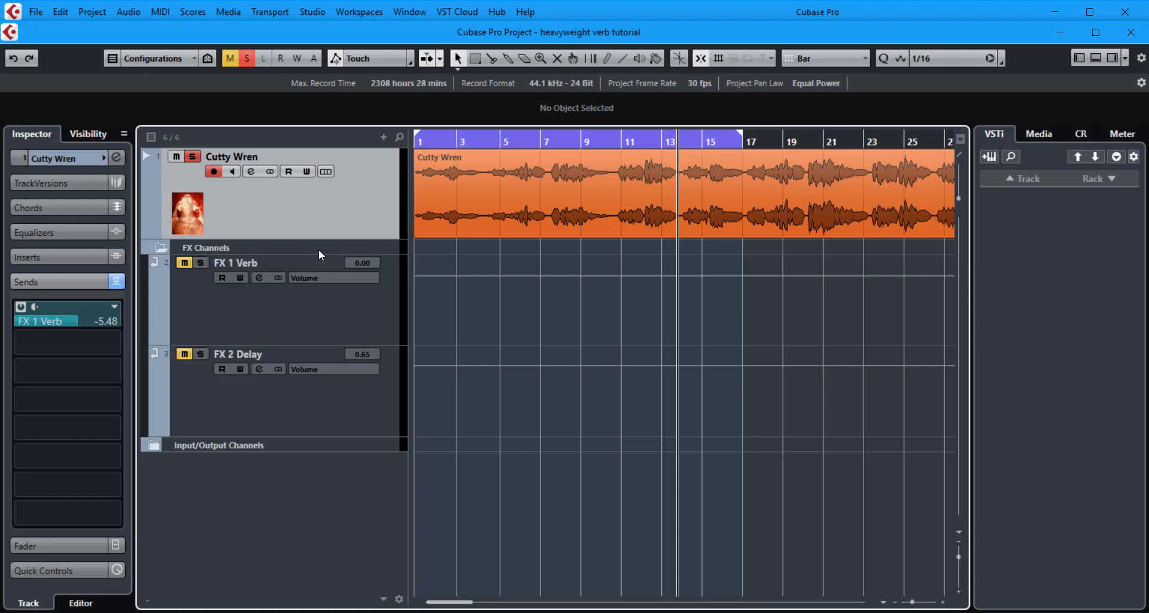
click(184, 262)
click(185, 354)
click(231, 288)
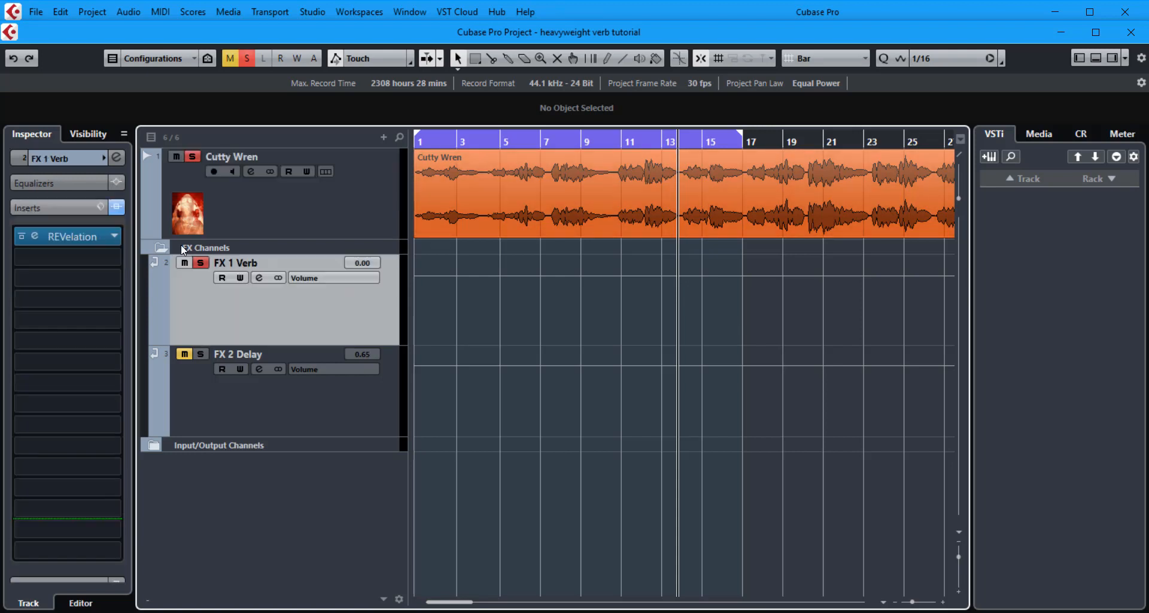
click(73, 239)
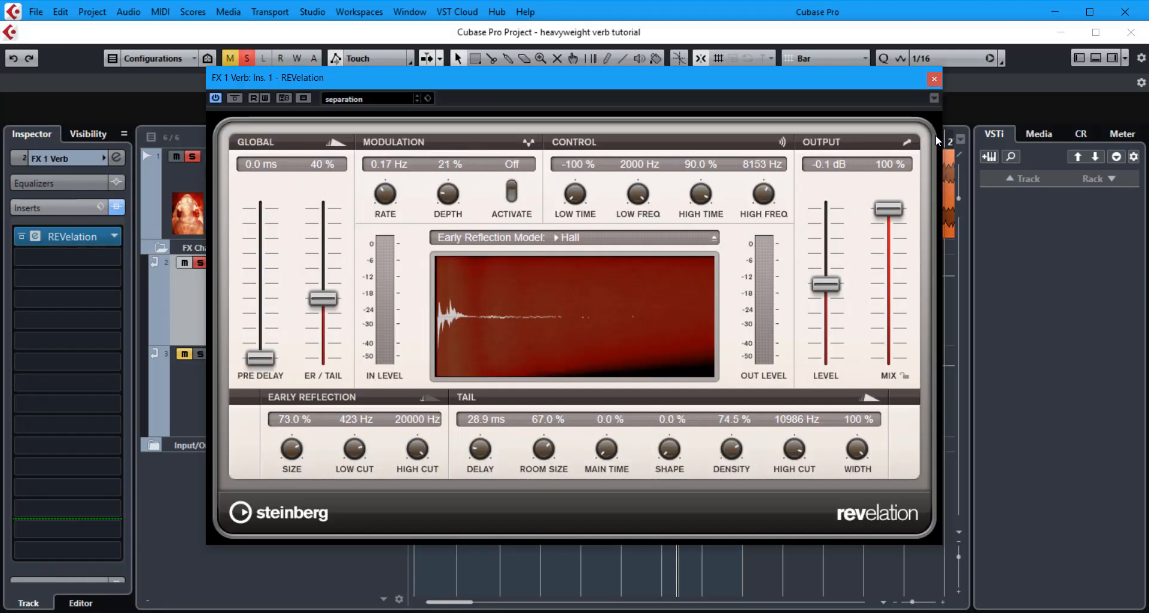
Close the REVelation window and inspect the Cutty Wren track's send to FX 1 Verb.
click(935, 78)
click(263, 208)
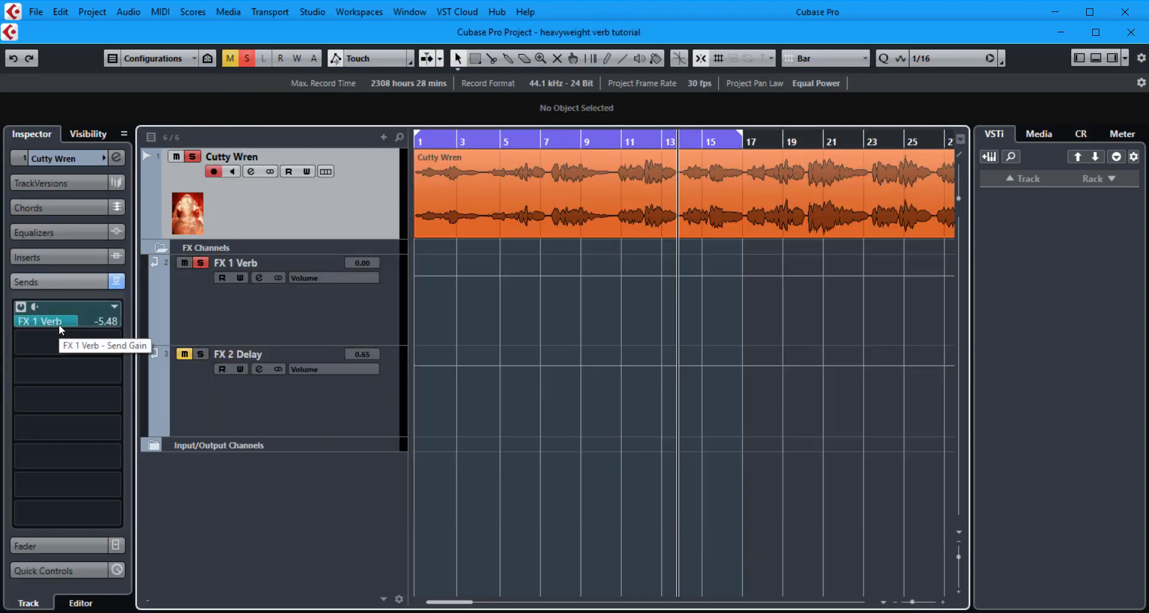
drag(66, 321, 63, 320)
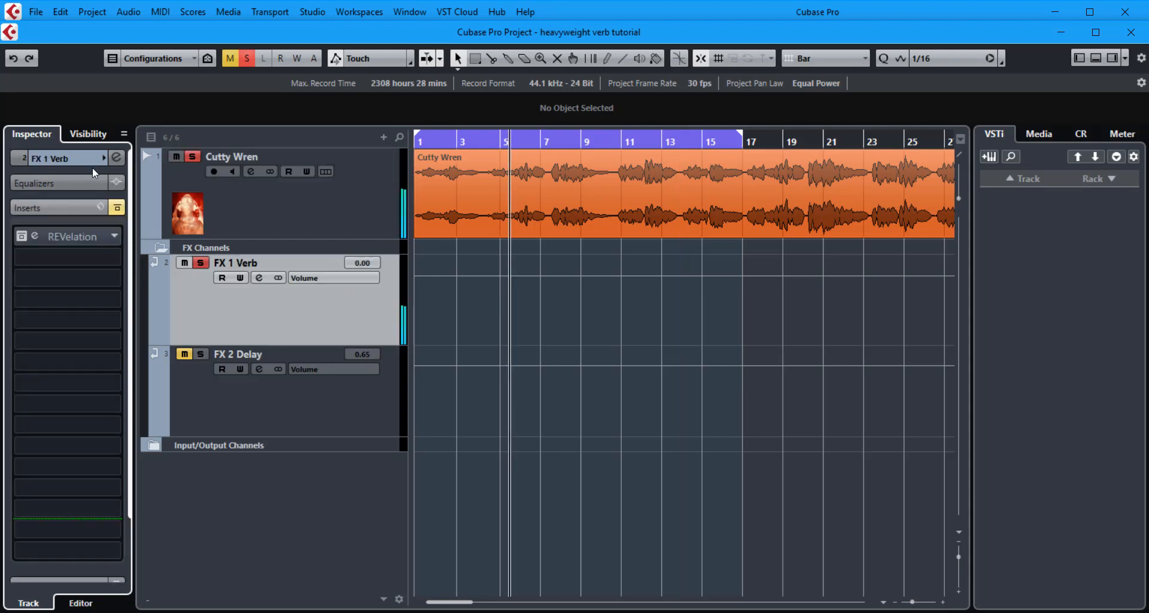
Toggle the FX 1 Verb channel's insert bypass on and off to compare the reverb.
click(117, 208)
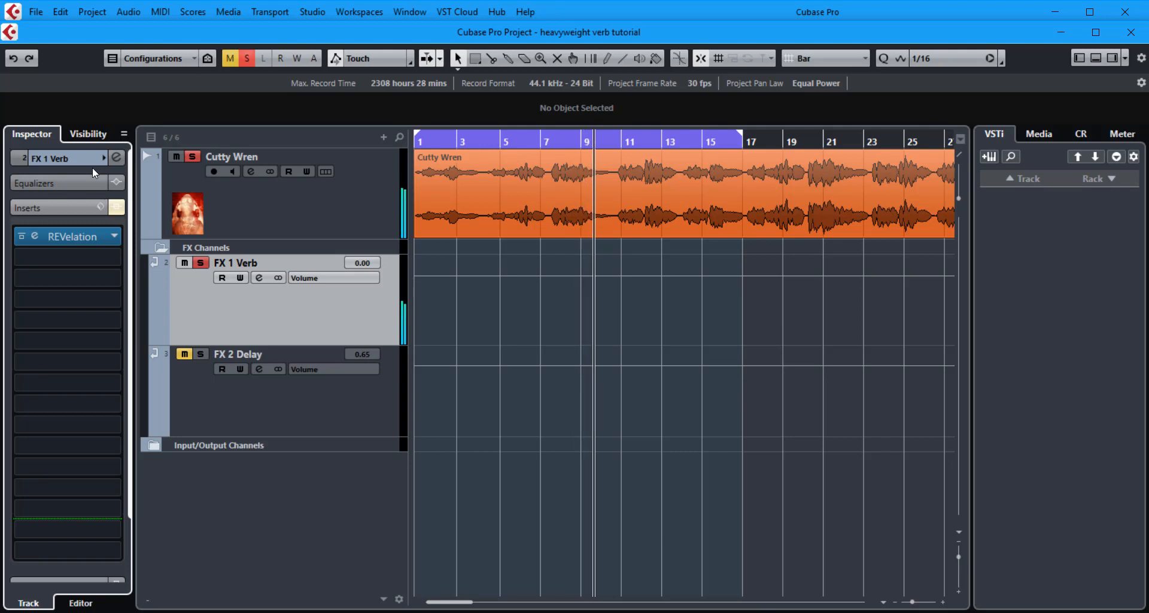
key(b)
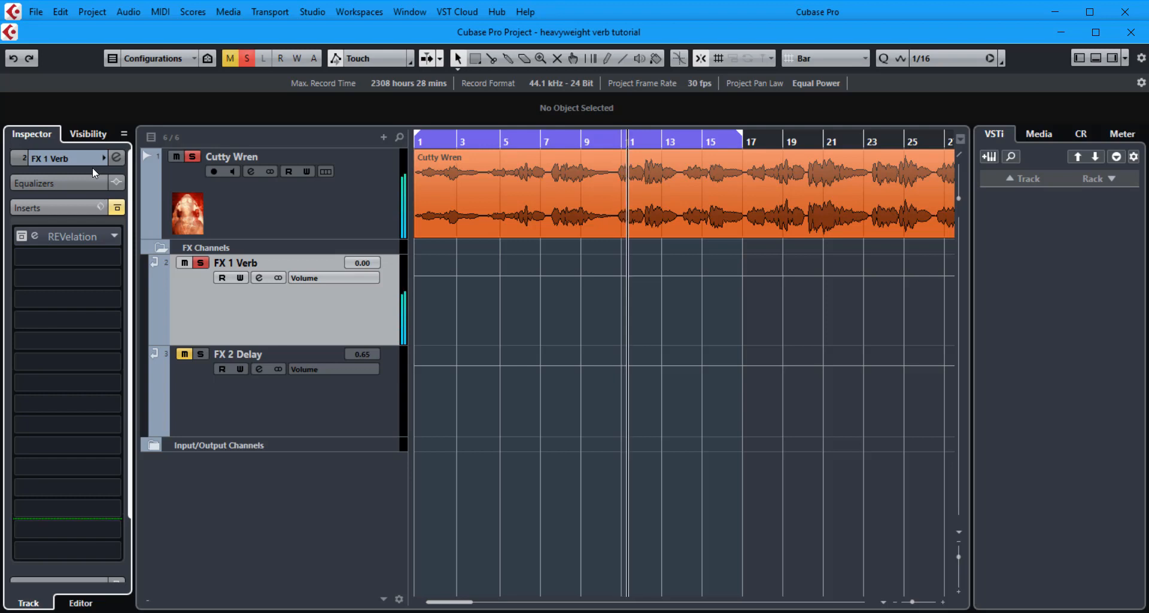
key(b)
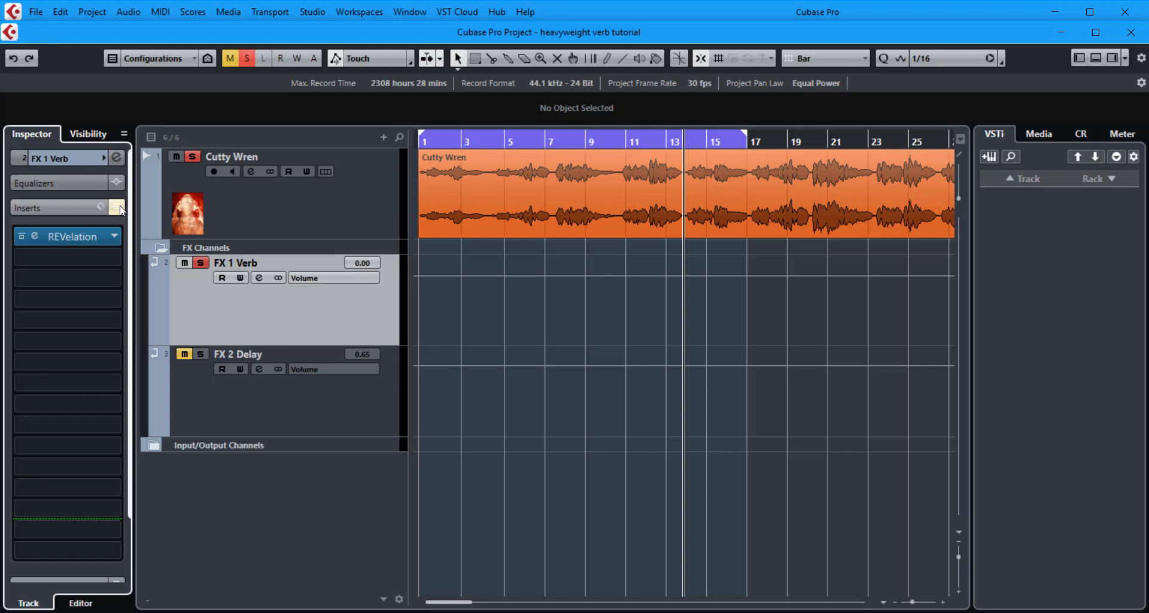
In REVelation, set the main time to 0.0% and the pre-delay to 0.0 ms, and close the window.
click(92, 236)
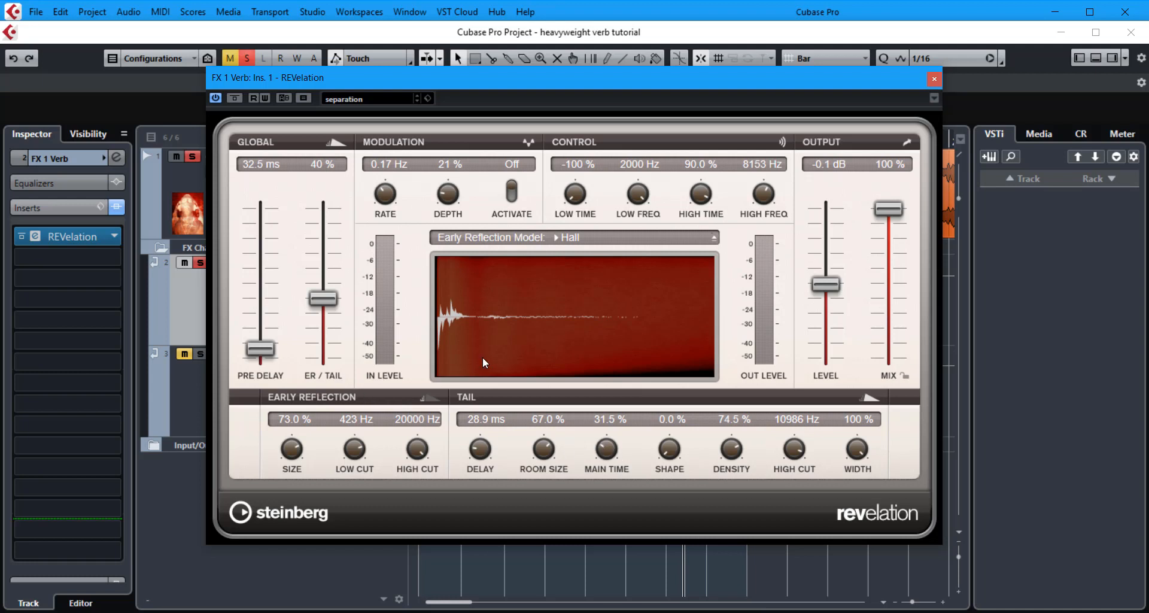
drag(616, 456, 611, 515)
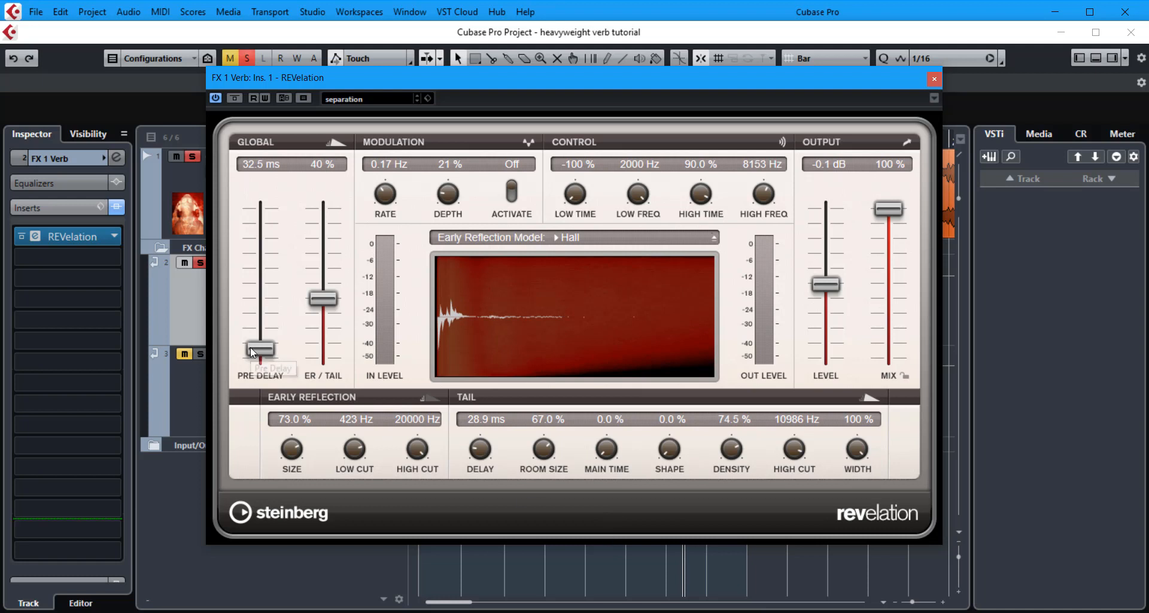
drag(261, 349, 251, 379)
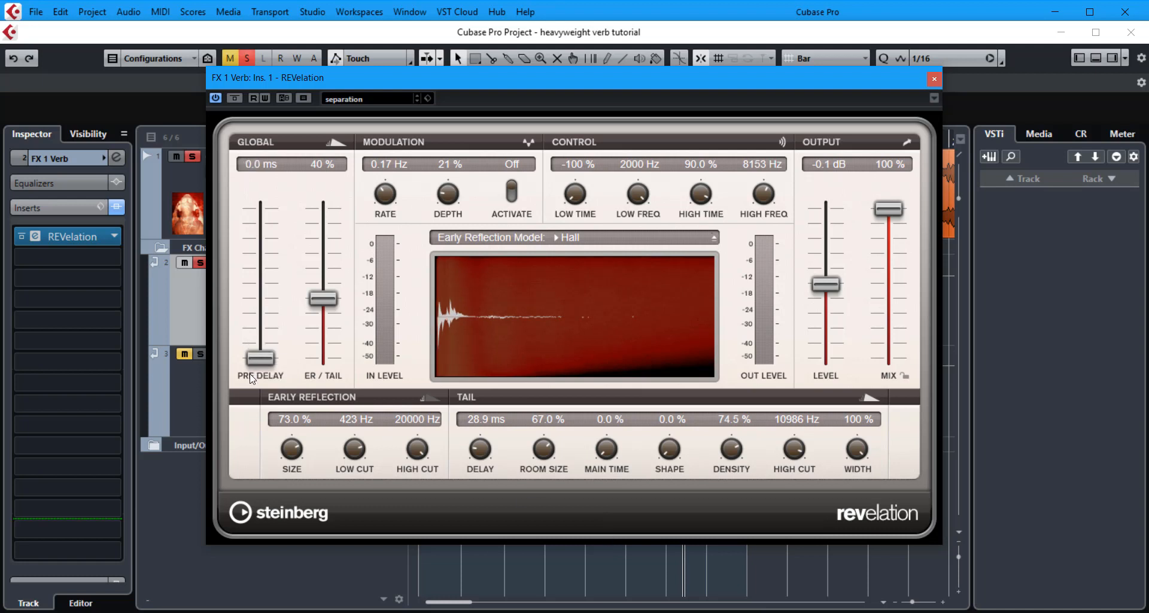
click(934, 79)
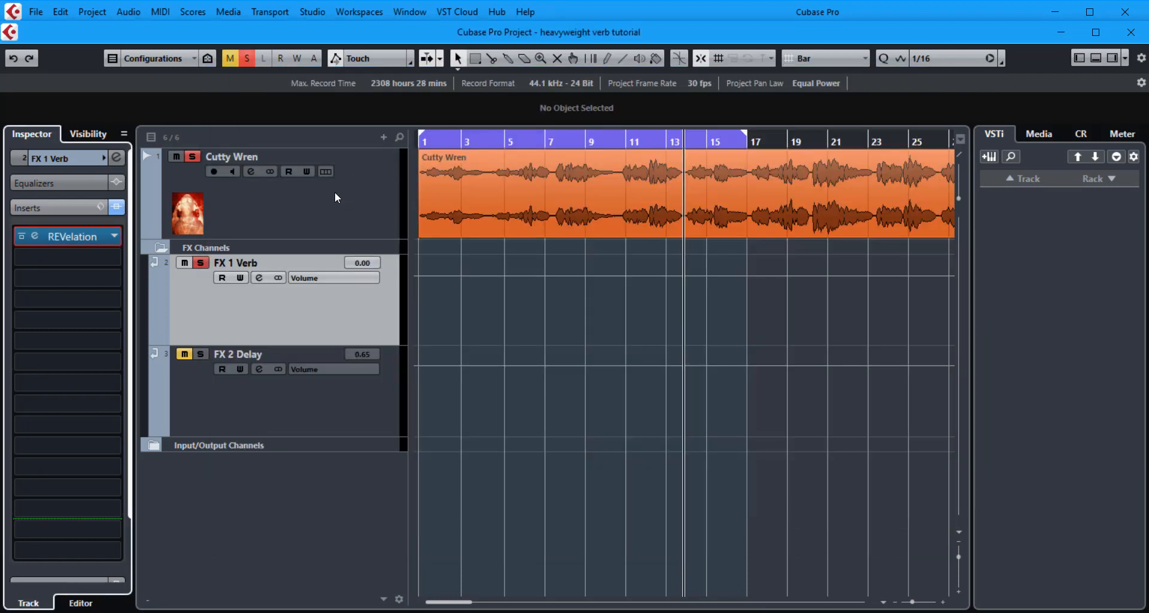
Move the playhead near bar 7 and reopen REVelation, toggling its bypass off and on to compare.
click(545, 139)
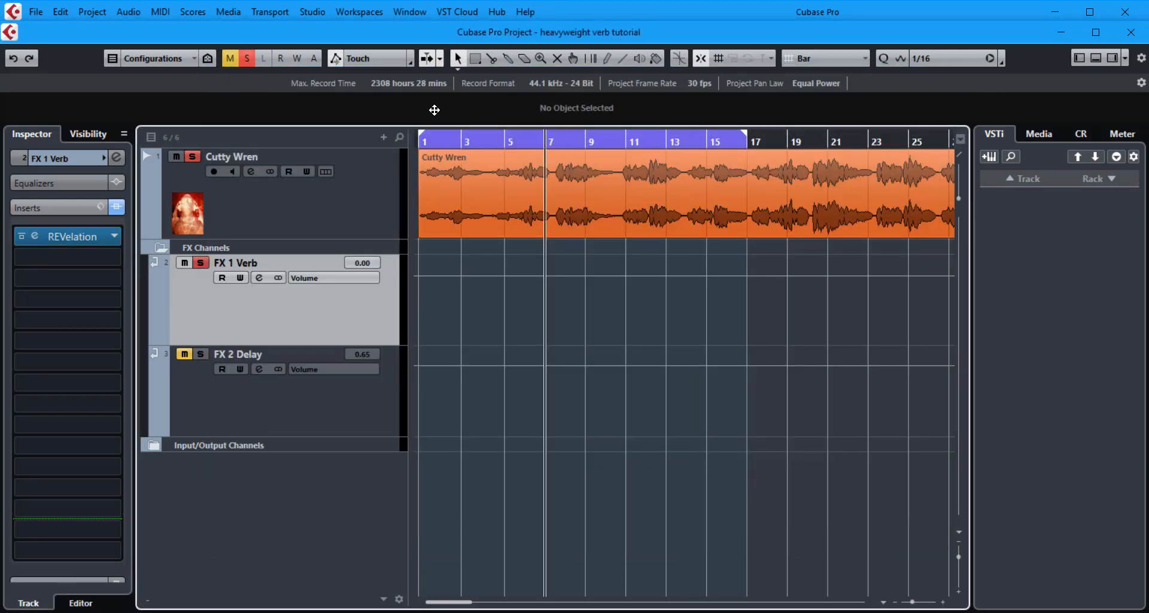
click(97, 236)
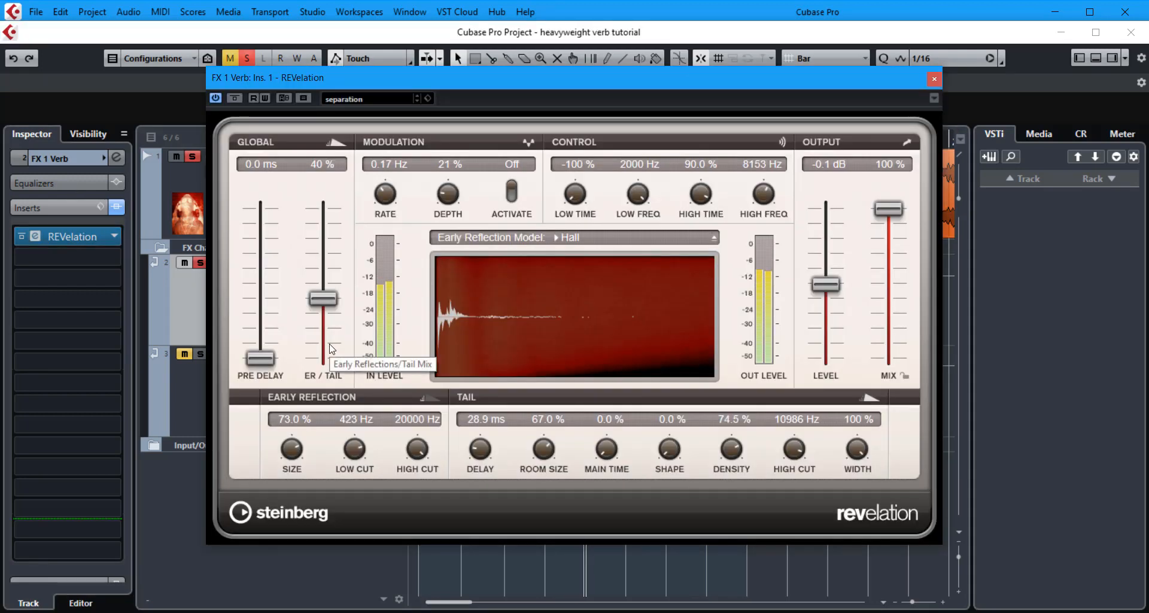
click(216, 98)
click(216, 98)
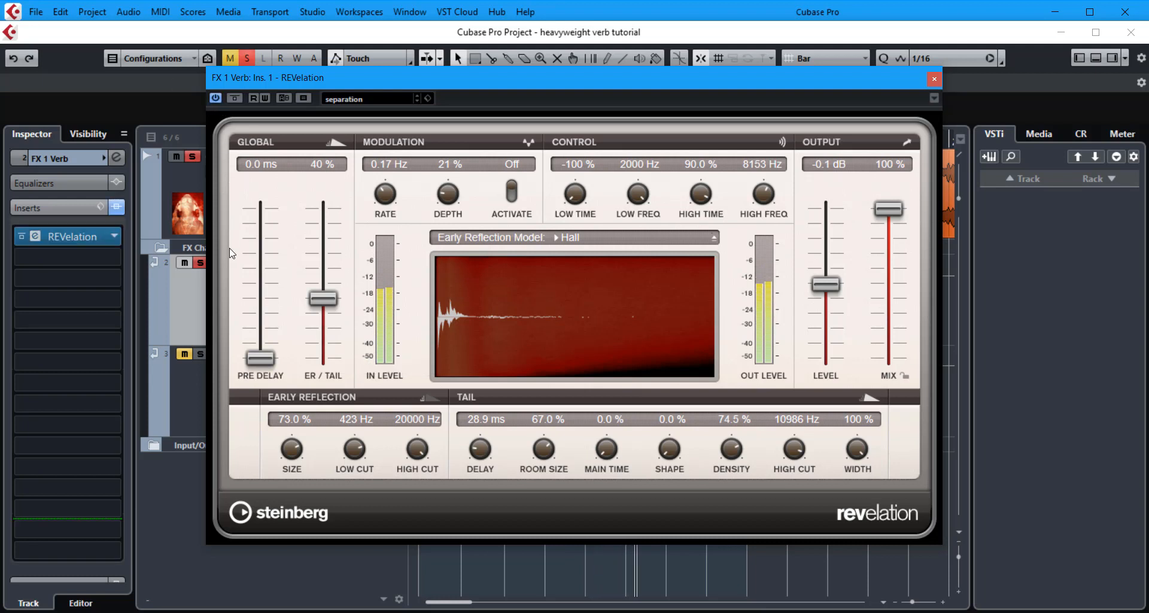
Sweep the pre-delay up to 30.0 ms and back to 0.0 ms, and raise the ER/Tail mix to 71%.
drag(257, 356, 257, 346)
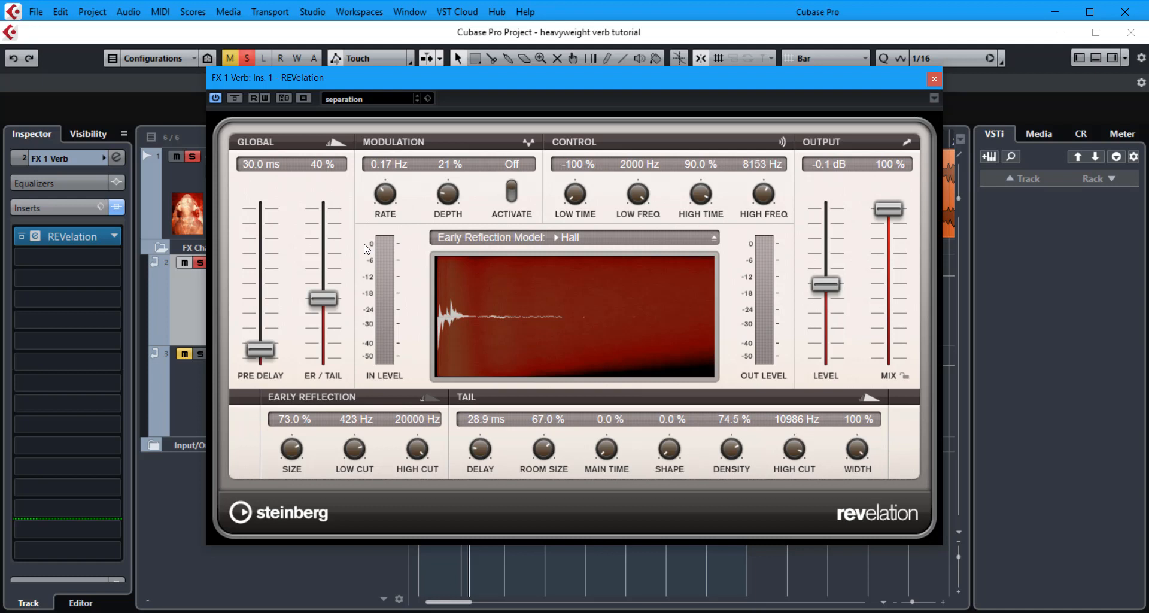
drag(261, 351, 278, 384)
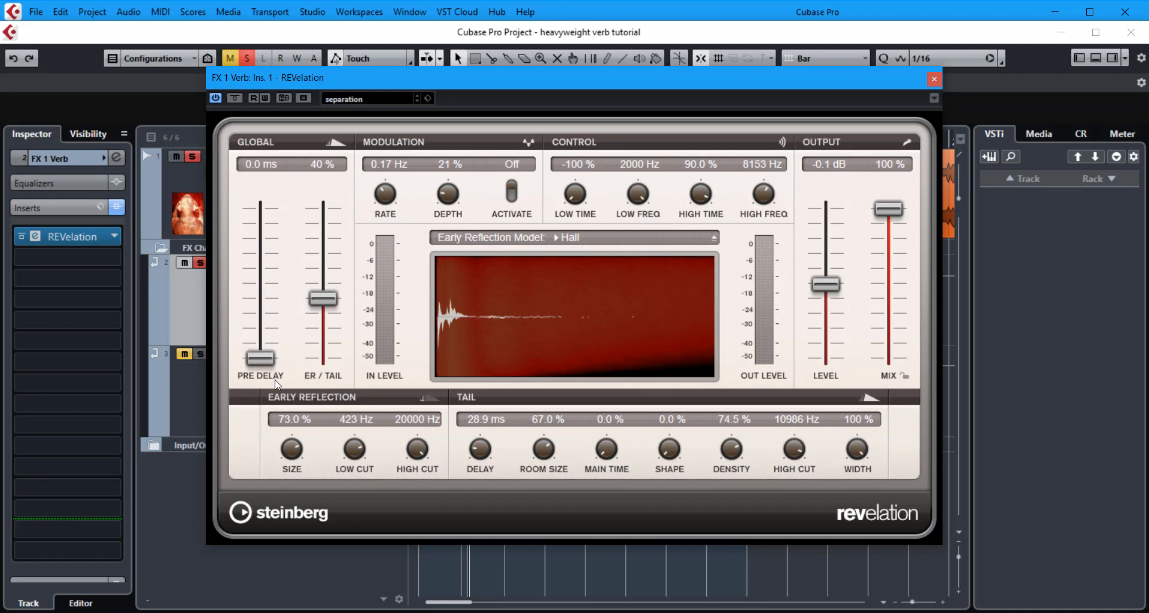
drag(333, 299, 334, 261)
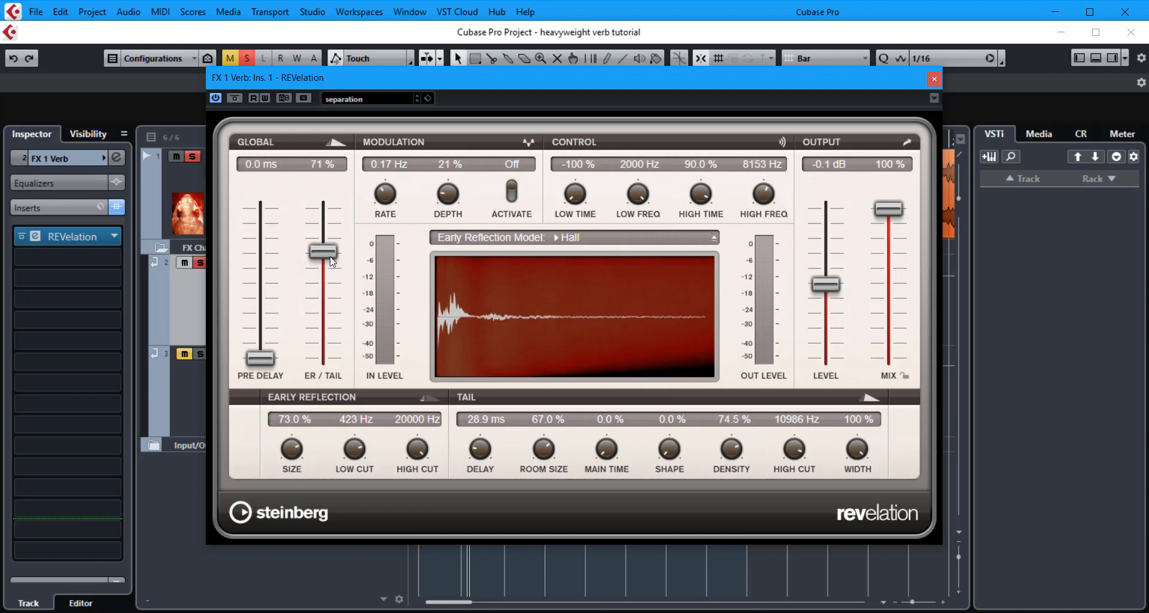
Set the main time to 32.0% and the pre-delay to 27.5 ms, and start playback.
drag(611, 454, 613, 413)
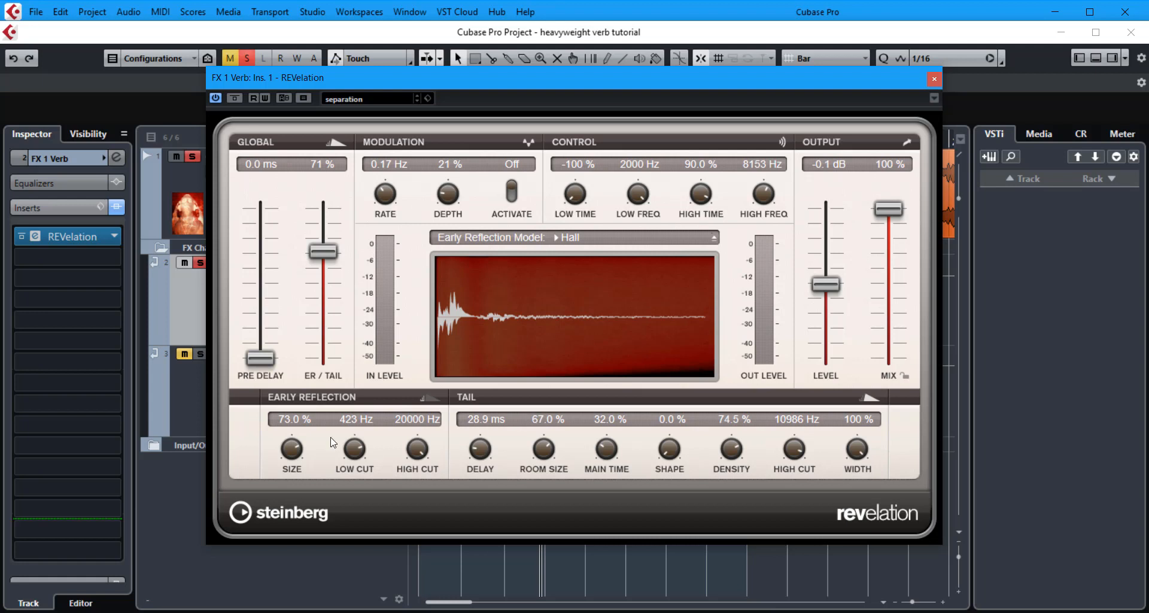
drag(265, 355, 265, 347)
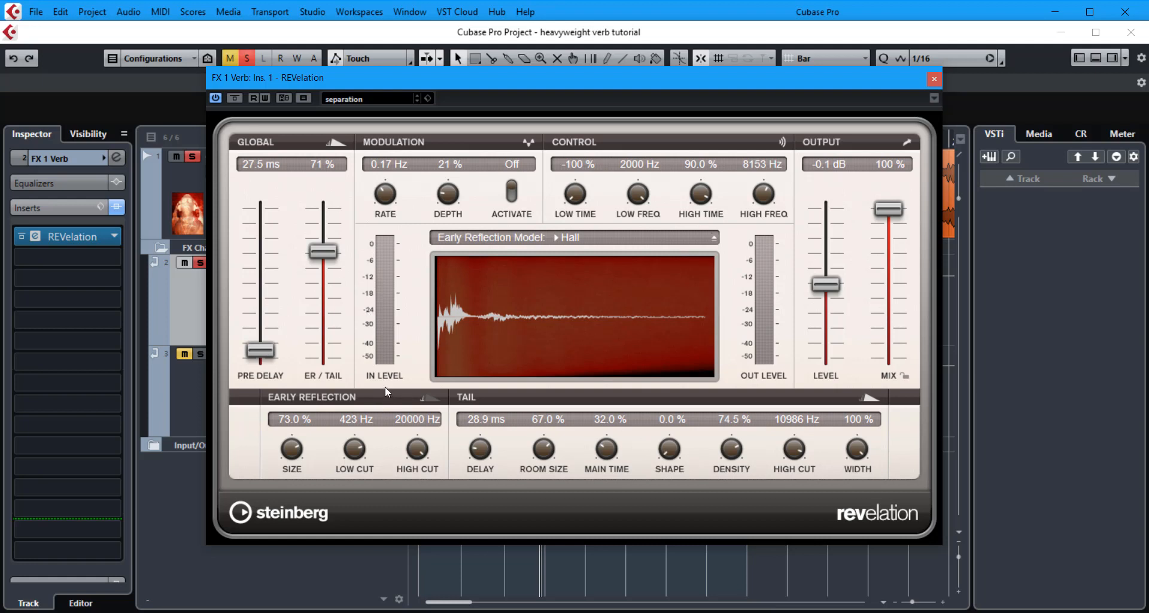
key(space)
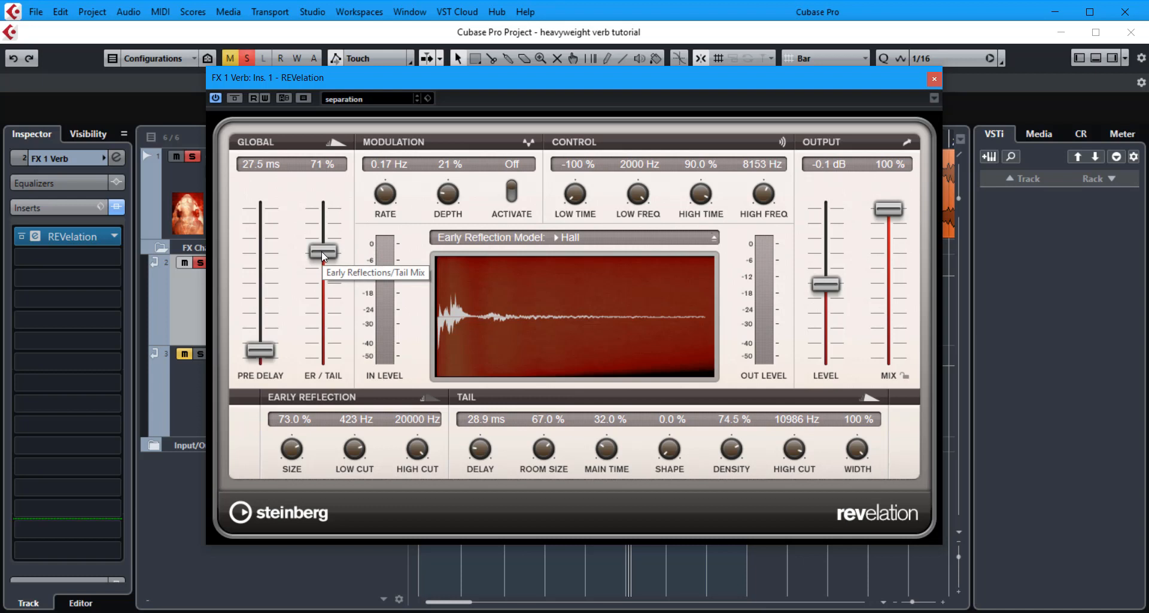
Sweep the ER/Tail mix down to 14% and up to 98%, settle it at 29%, and set pre-delay to 32.5 ms.
drag(321, 251, 332, 338)
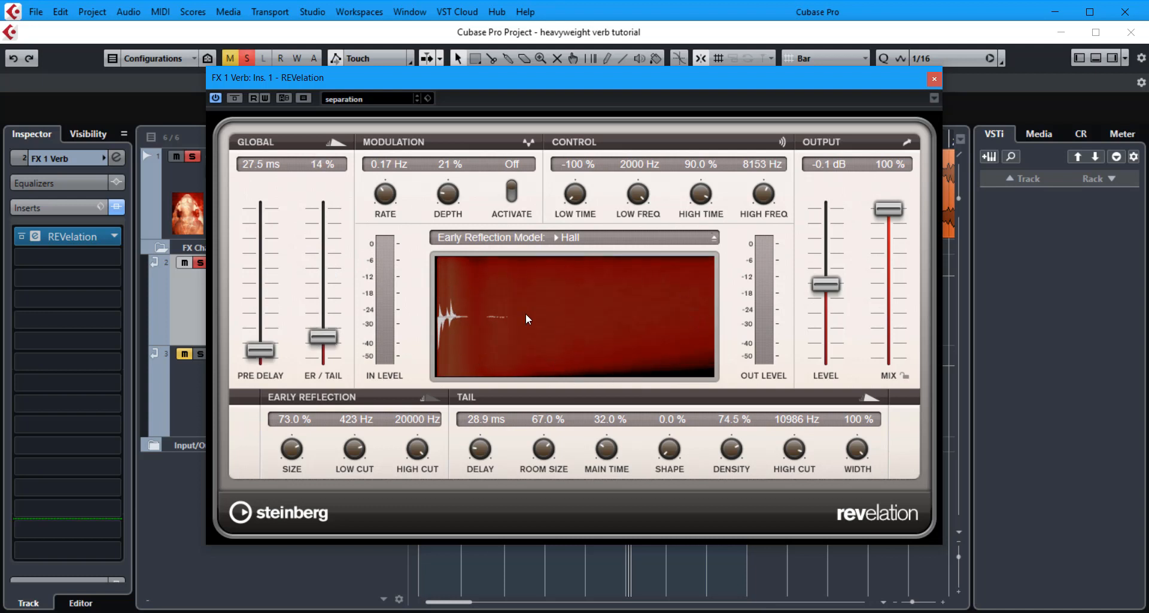
drag(328, 335, 332, 213)
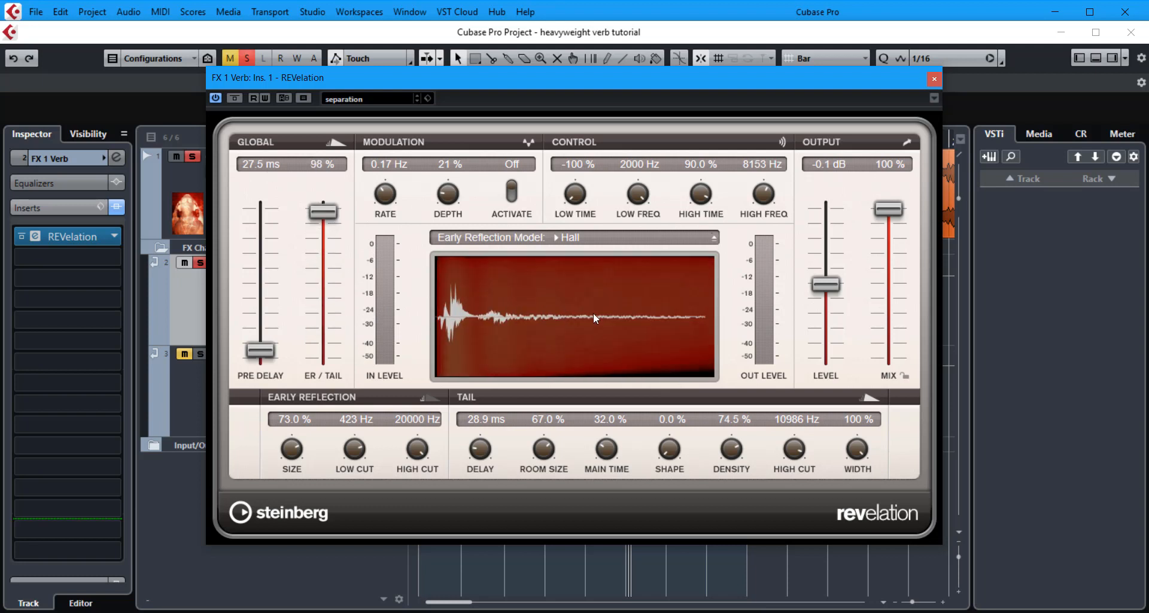
drag(322, 210, 323, 311)
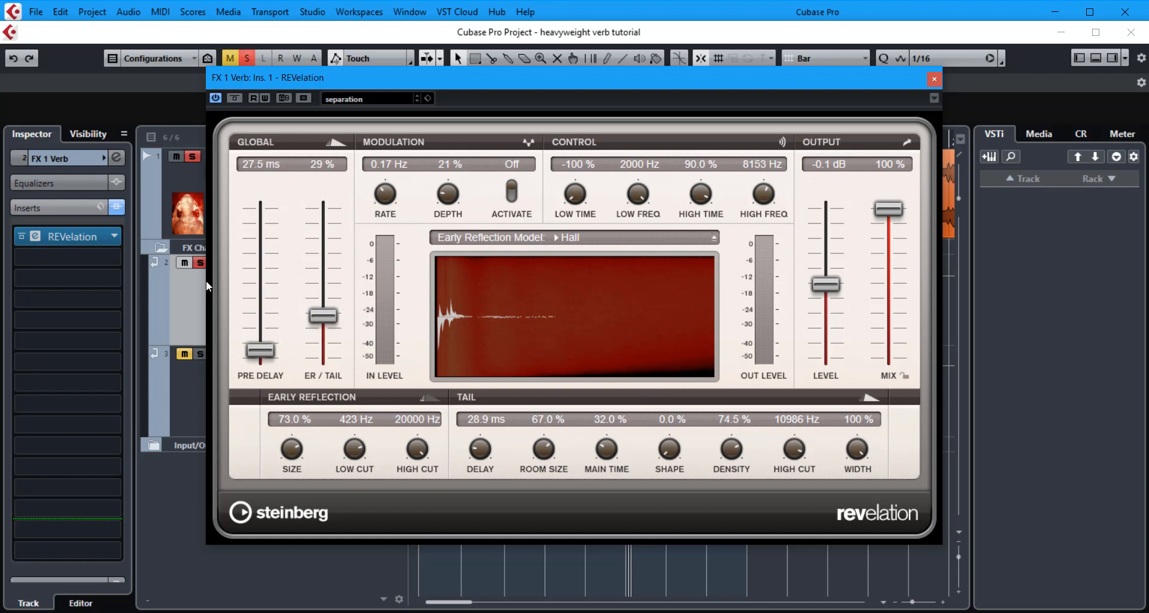
drag(258, 351, 259, 355)
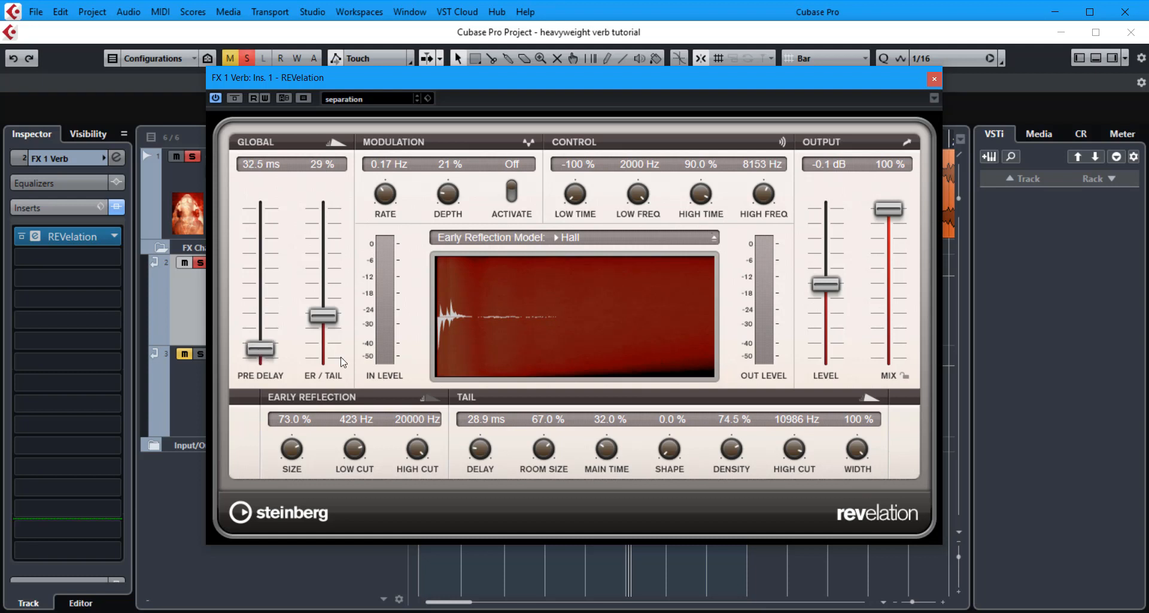
key(space)
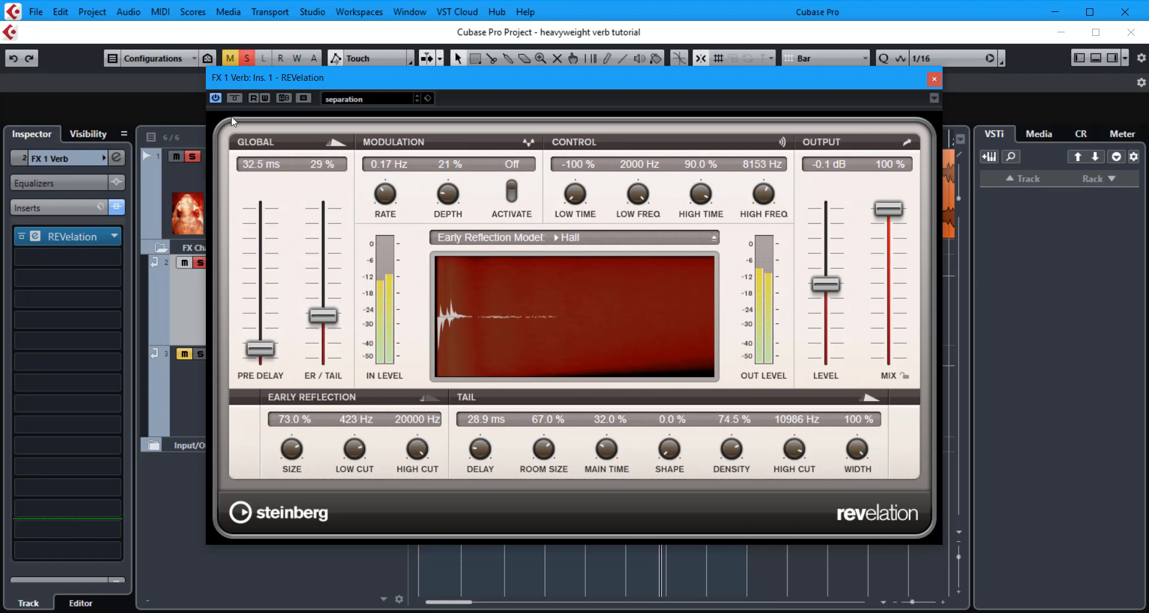
Raise the ER/Tail mix to 75% and the main time to 37.0%.
click(212, 101)
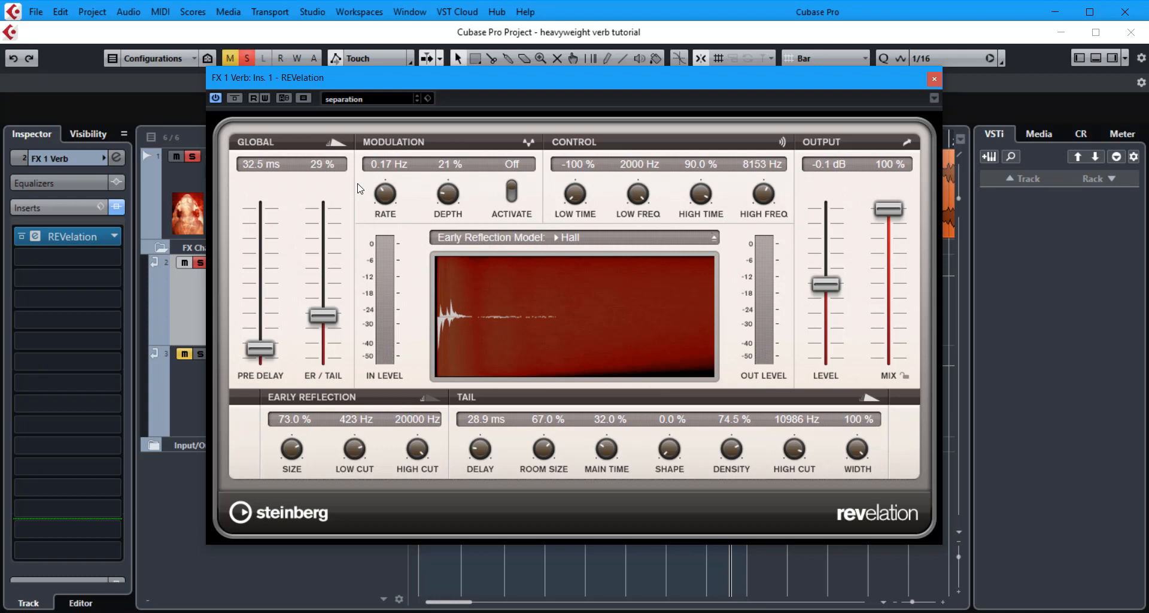
drag(326, 314, 329, 249)
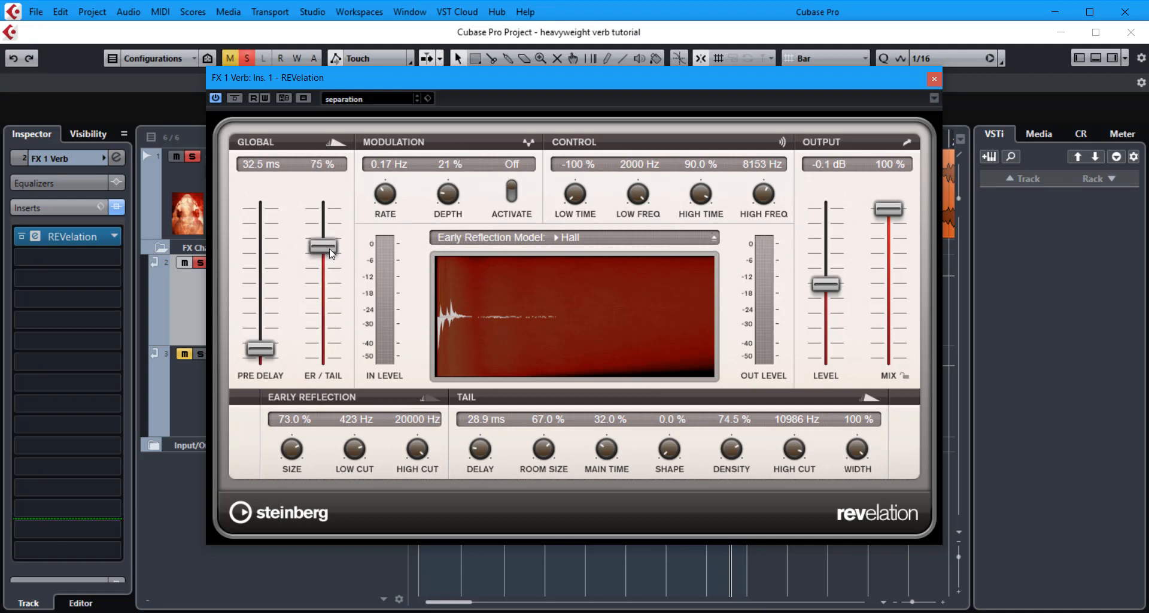
drag(607, 446, 606, 440)
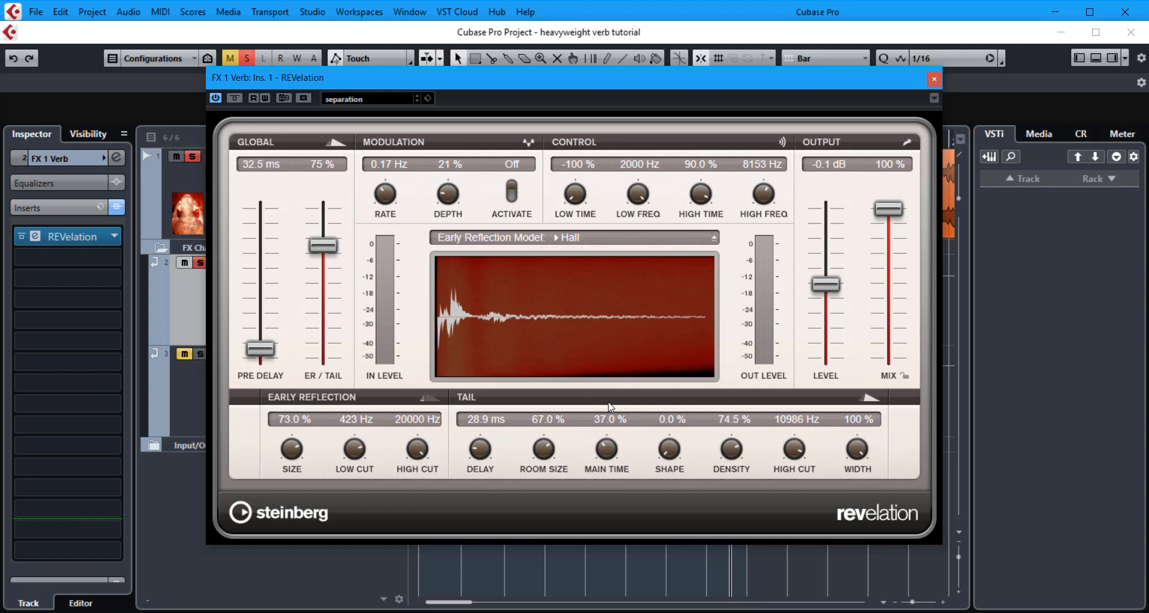
Restart playback and lower the ER/Tail mix to 31% and the main time to 30.0%.
key(space)
key(space)
key(space)
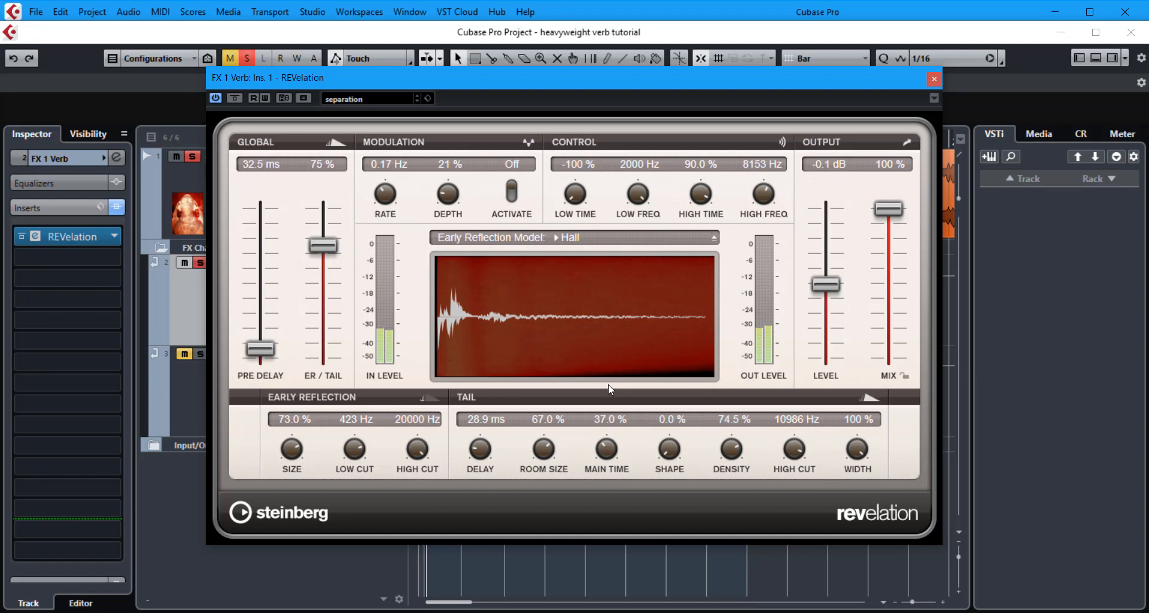
drag(332, 245, 332, 311)
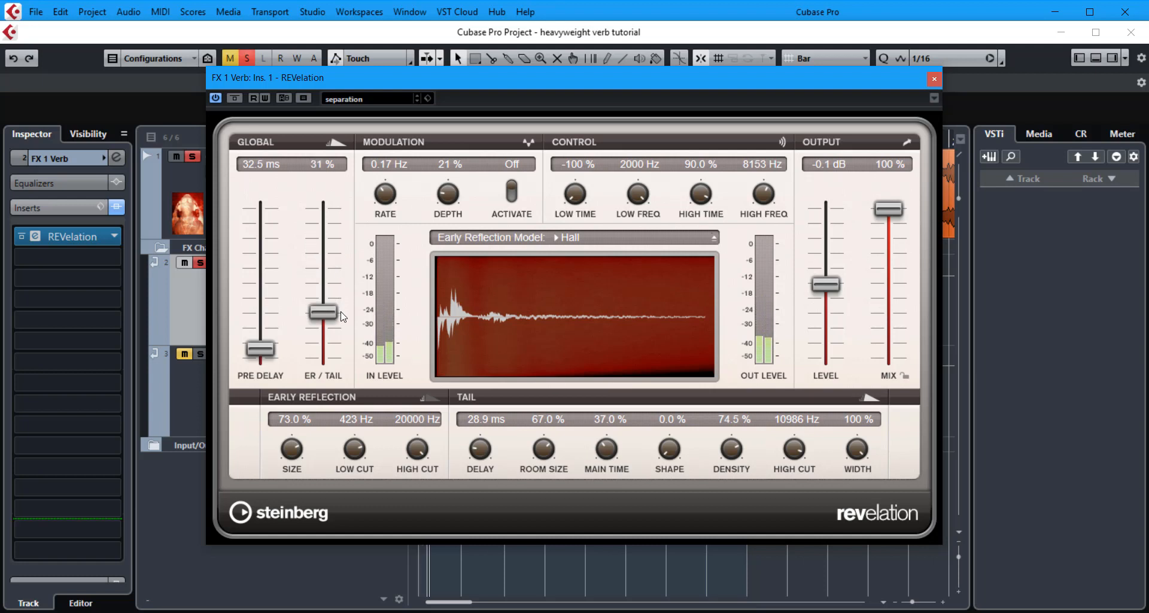
drag(595, 461, 564, 473)
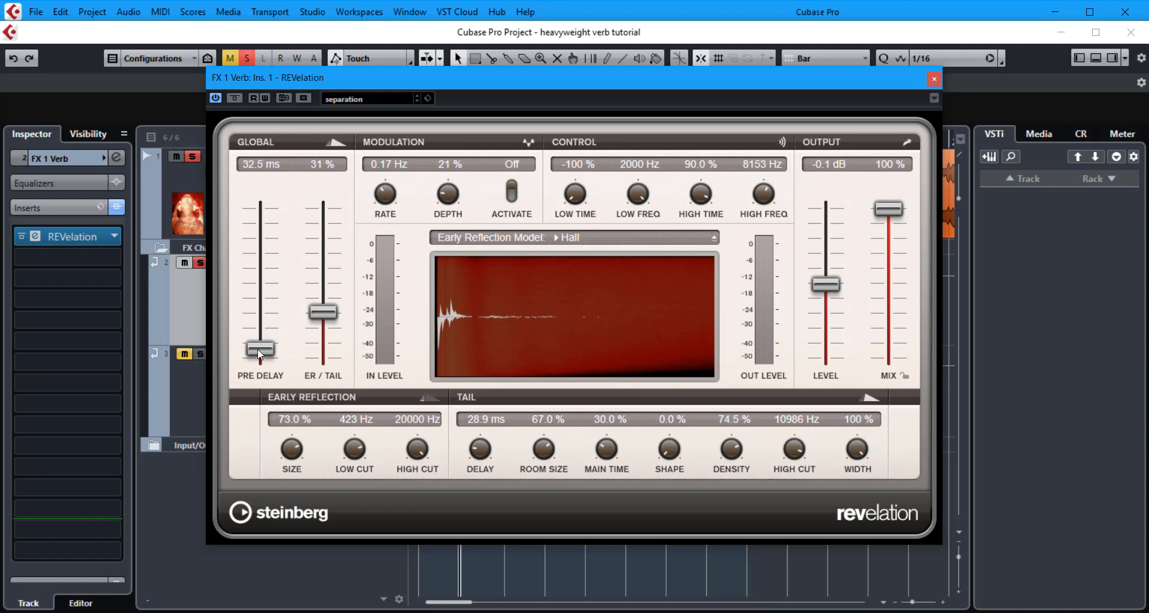
Sweep the ER/Tail mix through 53% and 30%, raising it to 92%.
drag(325, 311, 333, 275)
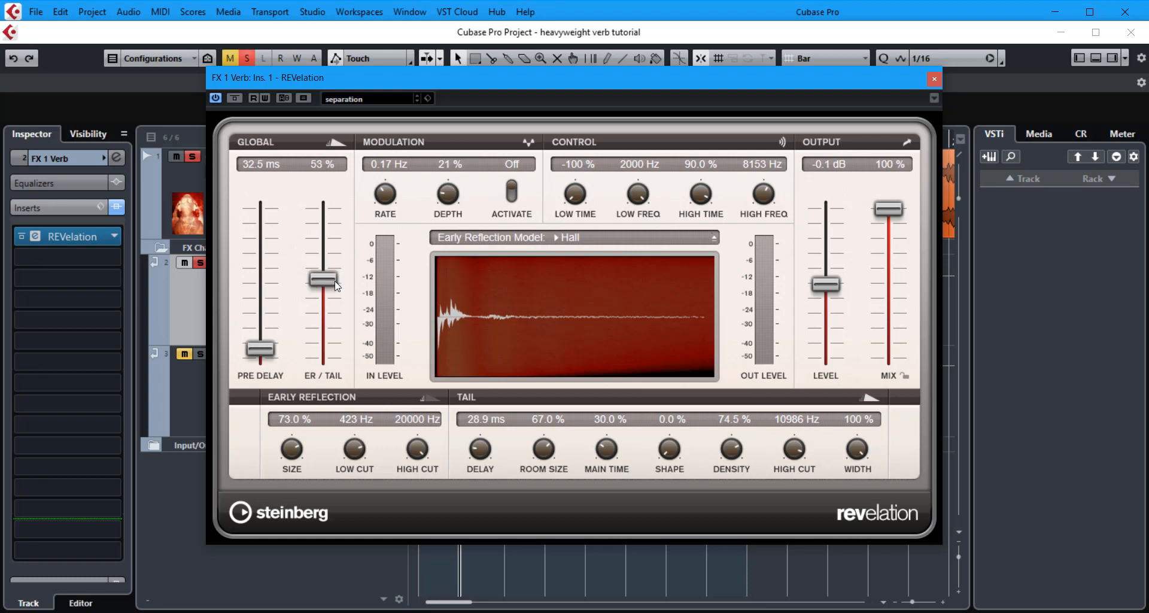
drag(333, 276, 340, 313)
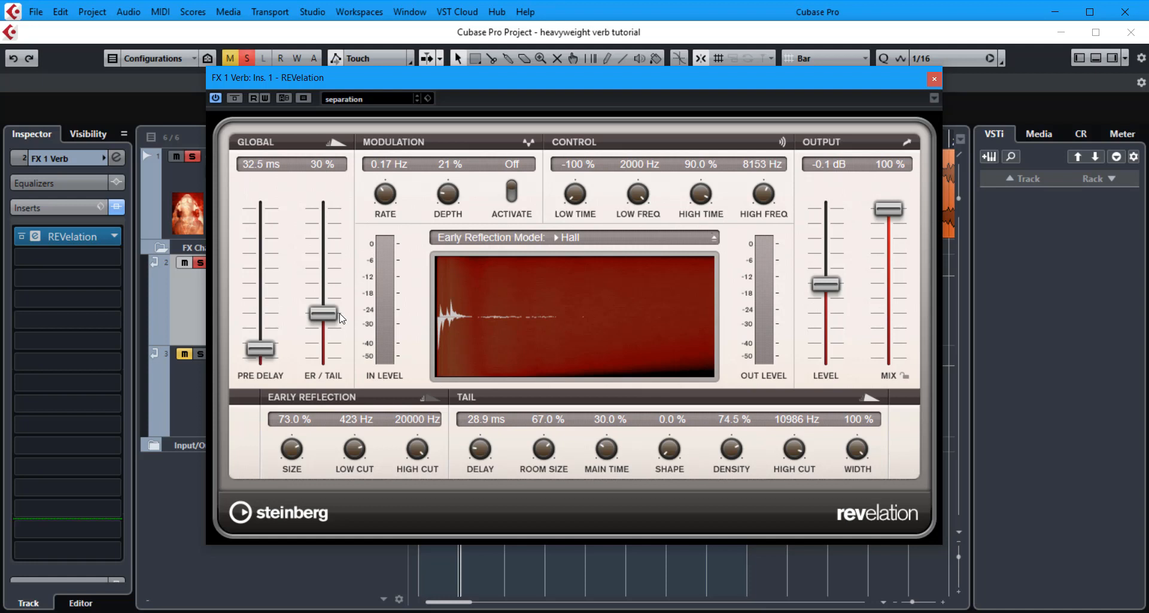
drag(342, 319, 351, 225)
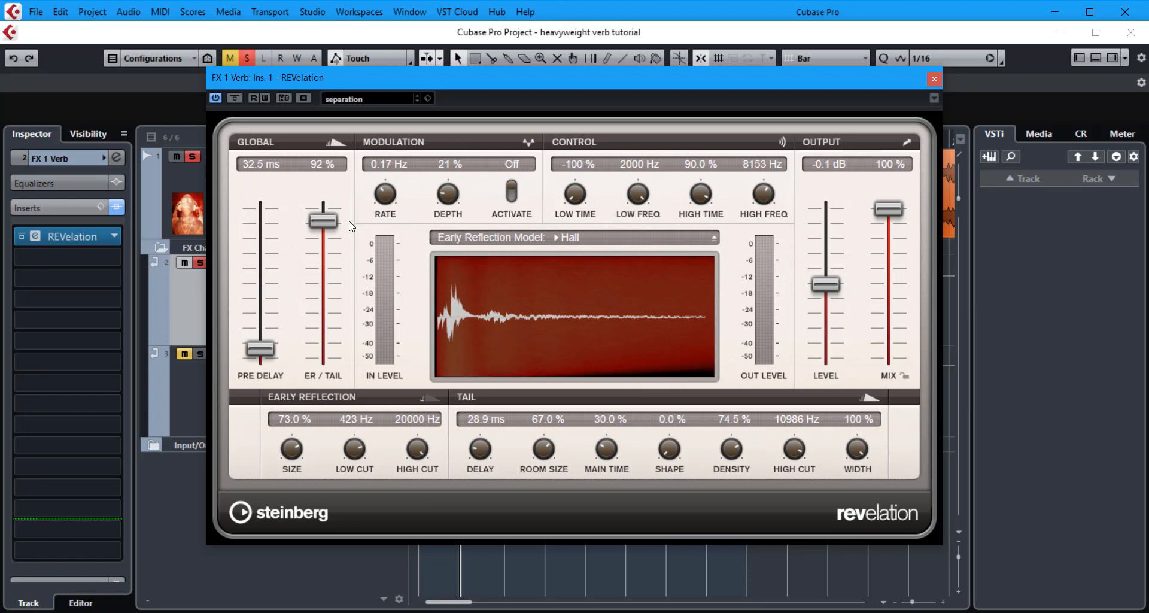
Set the ER/Tail mix to 35% and raise the tail main time to 100%.
drag(351, 226, 346, 260)
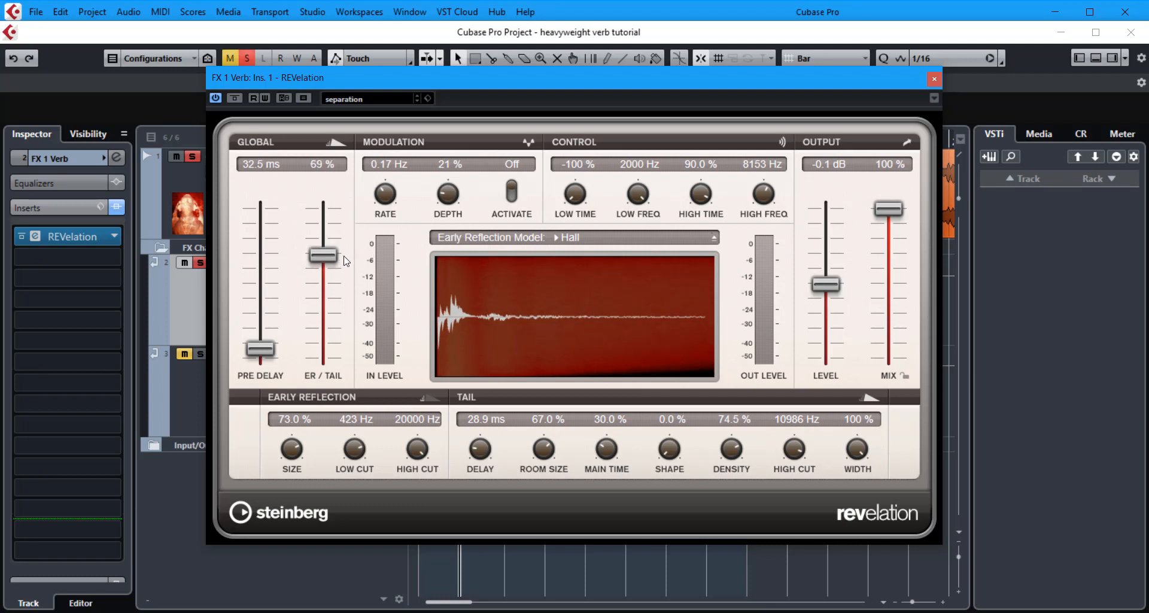
drag(346, 260, 336, 326)
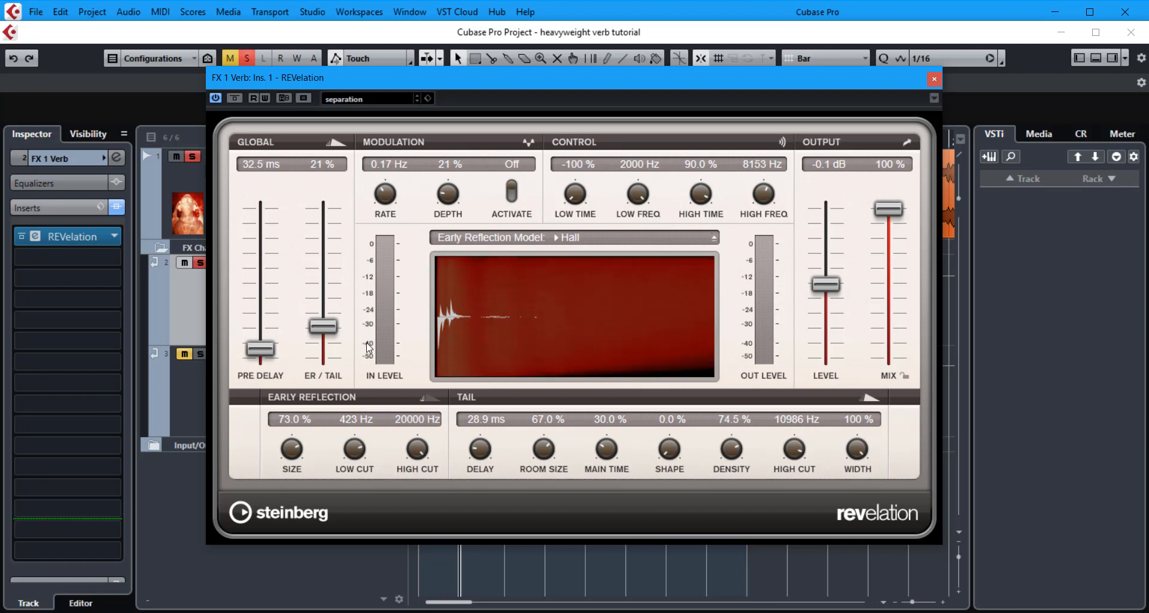
drag(609, 458, 623, 333)
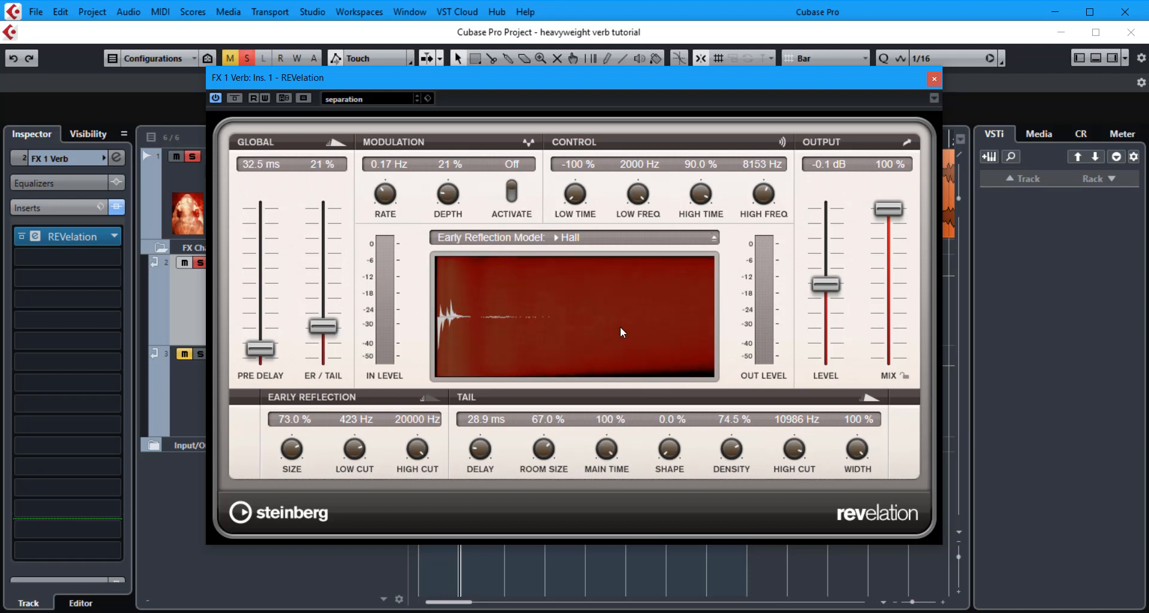
drag(322, 327, 322, 309)
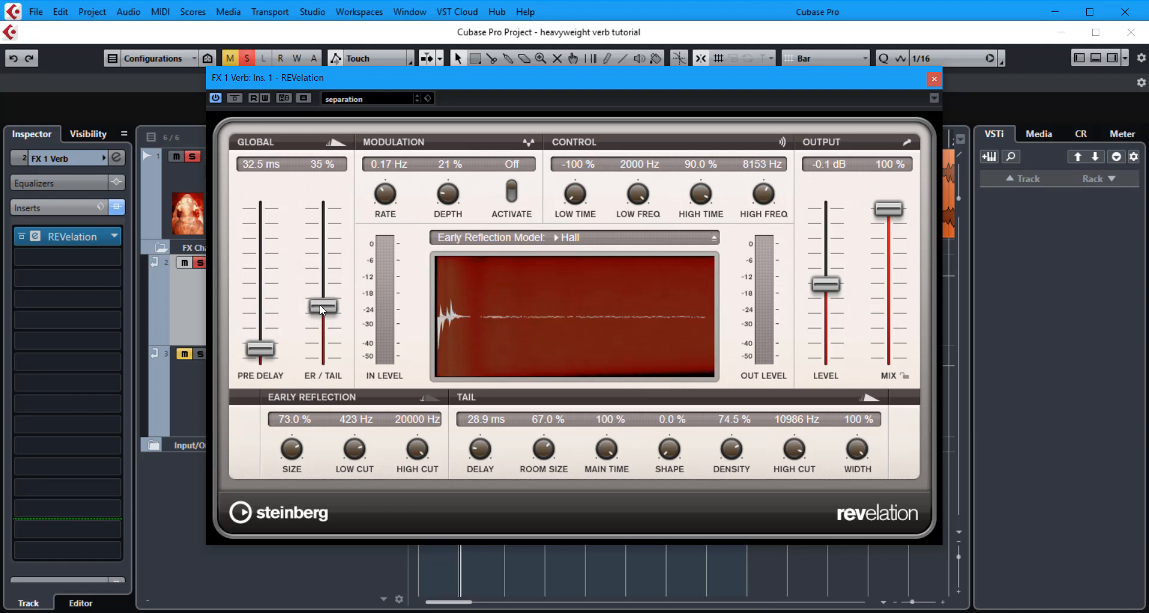
Start playback, set the tail main time to 26.5% and the ER/Tail mix to 43%.
key(space)
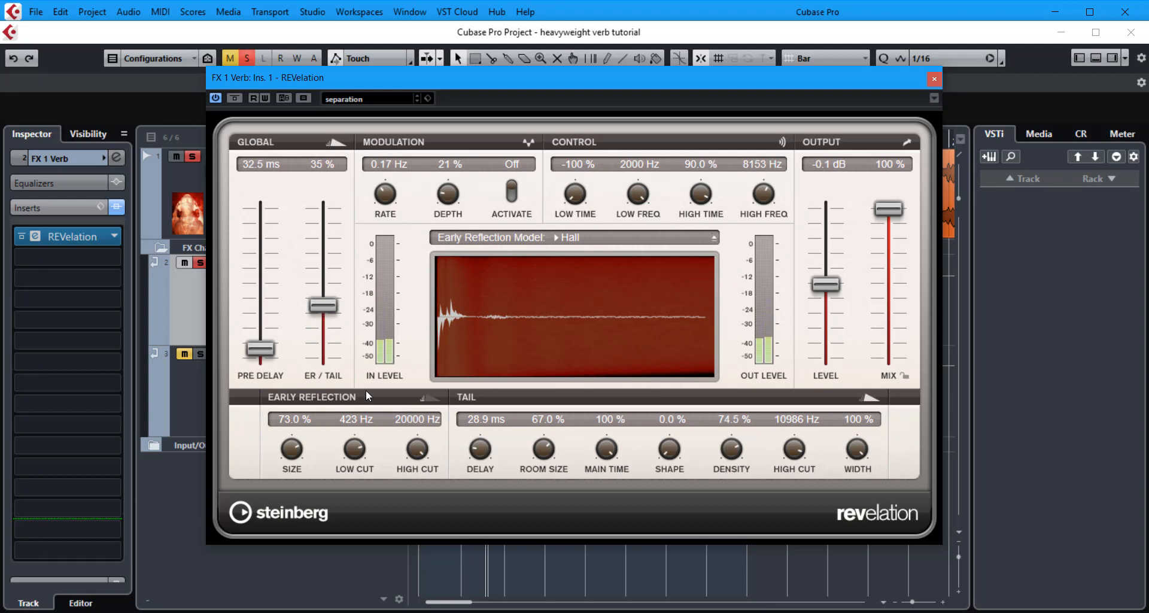
drag(322, 305, 333, 331)
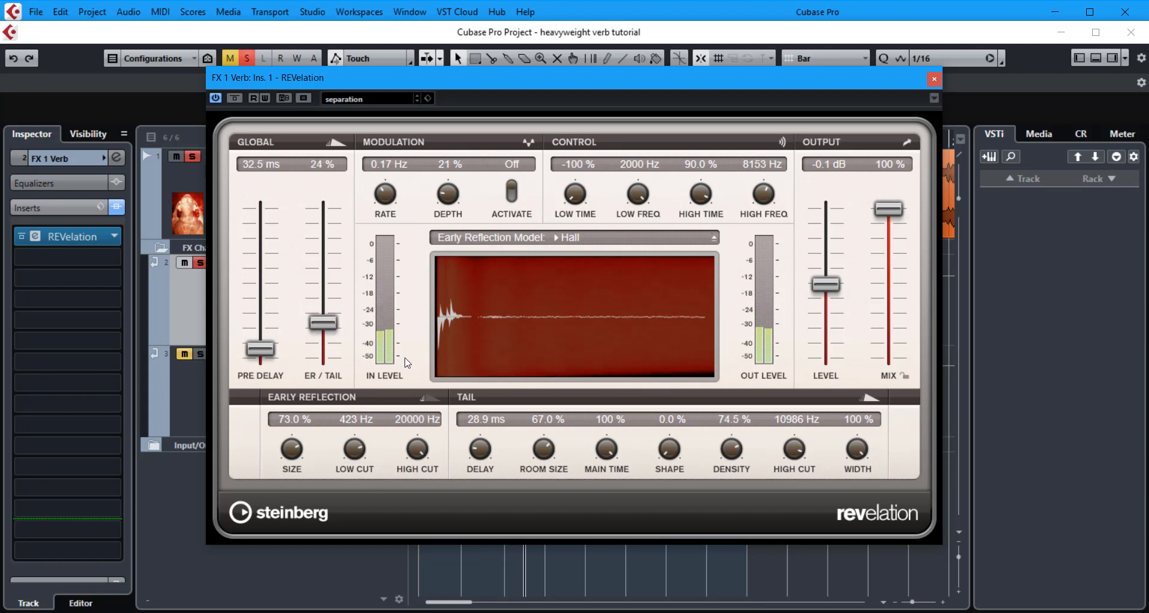
drag(606, 449, 618, 561)
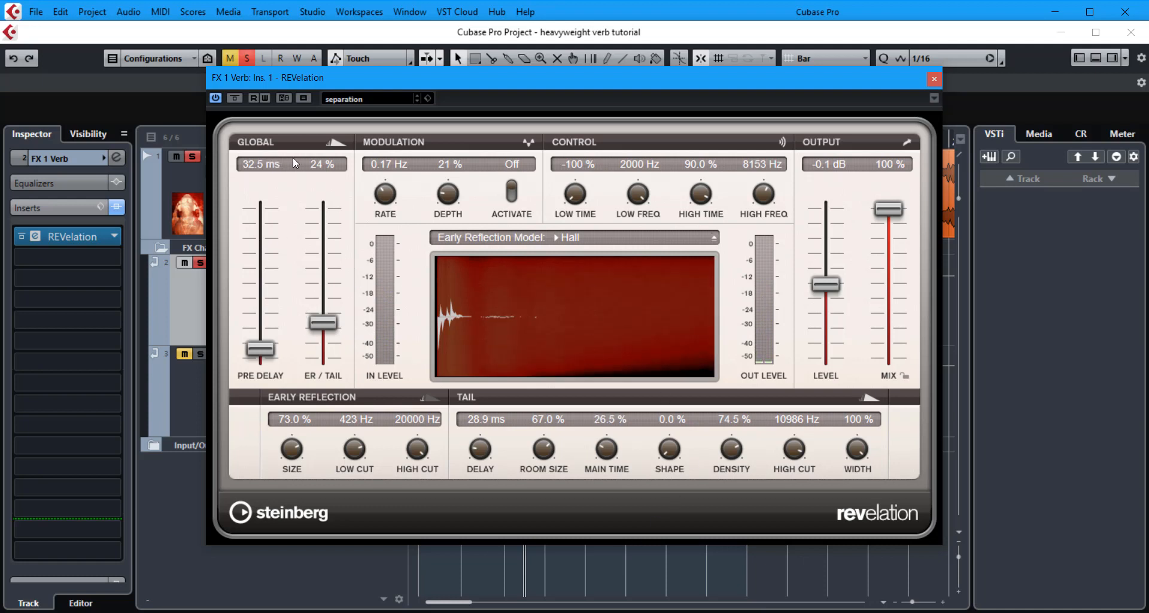
drag(321, 324, 321, 296)
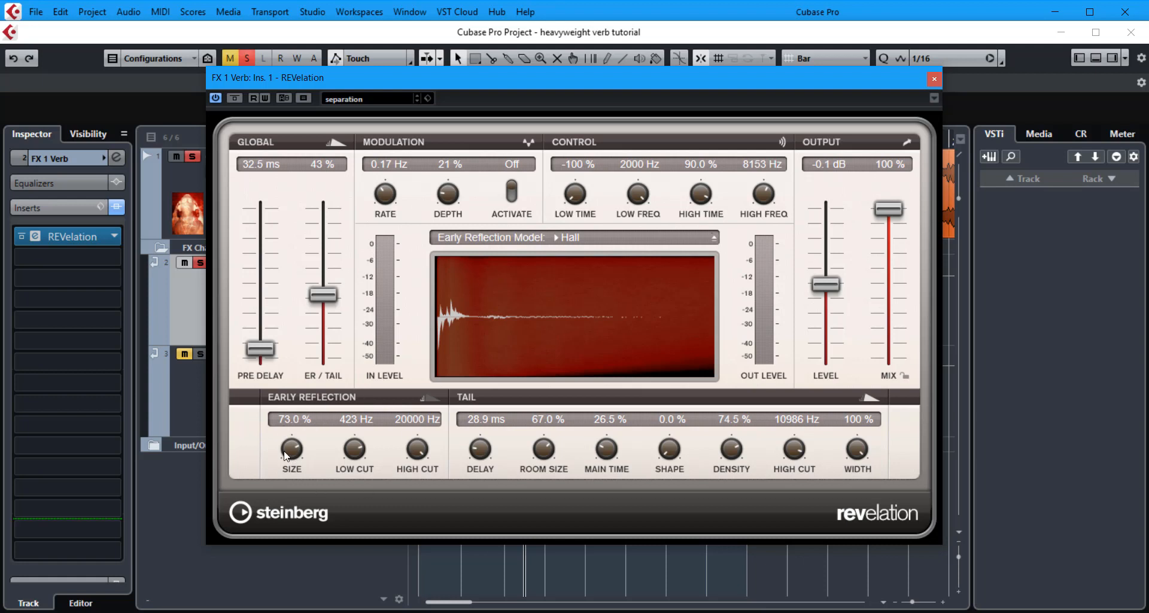
Set the early reflection size to 61.0% and tail room size to 69.5%, nudging main time to 30.5%, and toggle playback.
mouse_move(296, 455)
mouse_down()
mouse_move(297, 433)
mouse_move(297, 444)
mouse_up()
mouse_move(544, 453)
mouse_down()
mouse_move(560, 529)
mouse_move(558, 463)
mouse_up()
drag(292, 449, 301, 486)
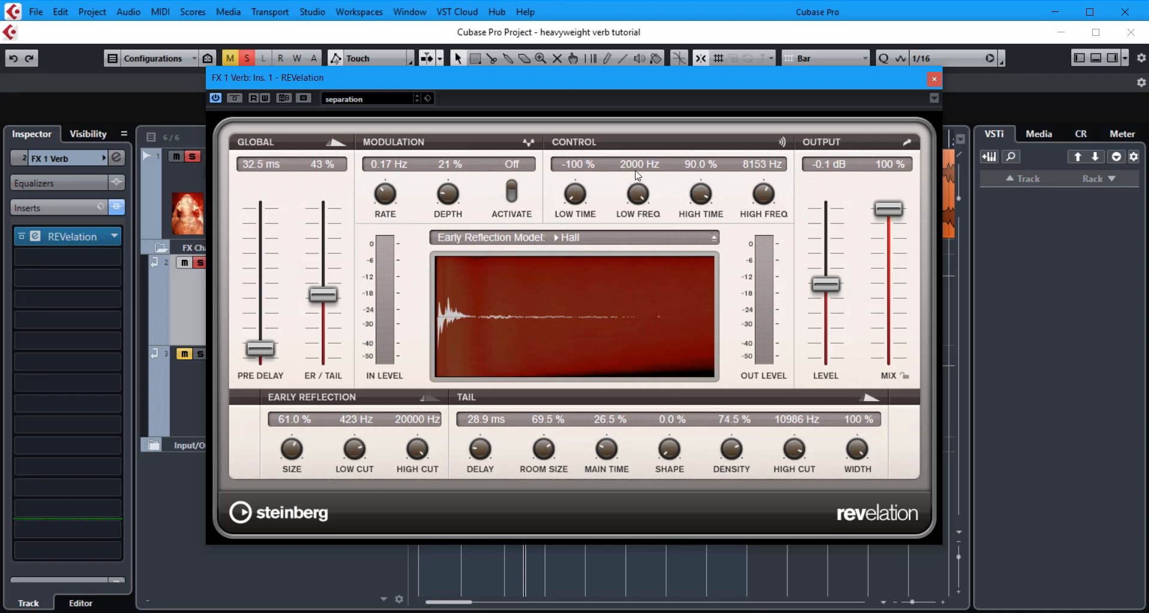
drag(609, 450, 610, 445)
key(space)
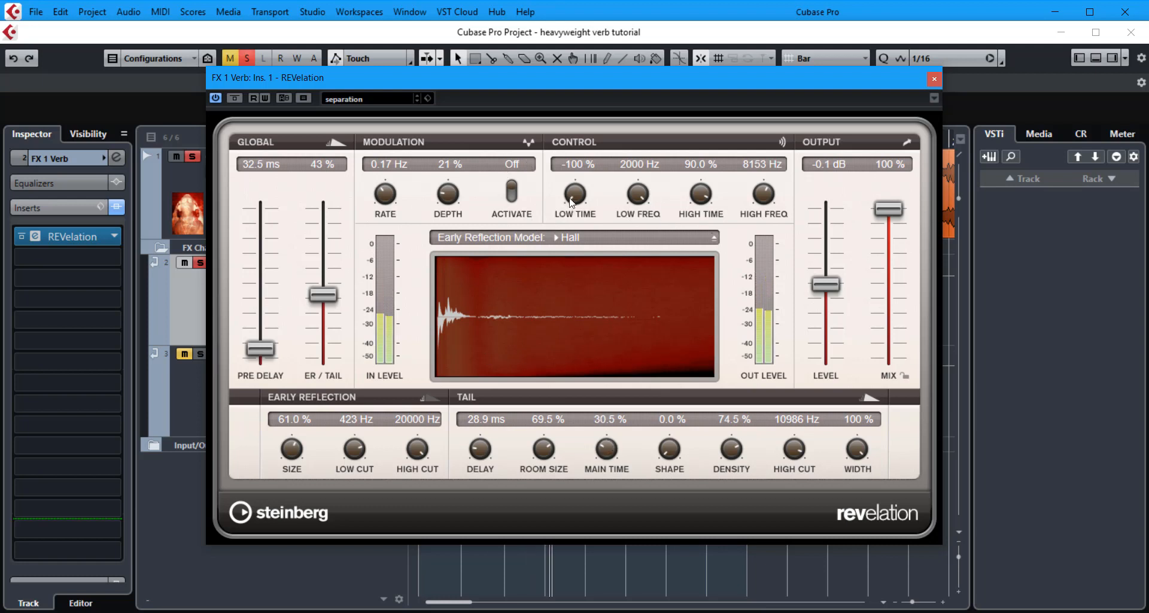
Sweep the low time up and back to -100%, then set the high time to 74.0%.
drag(572, 204, 581, 90)
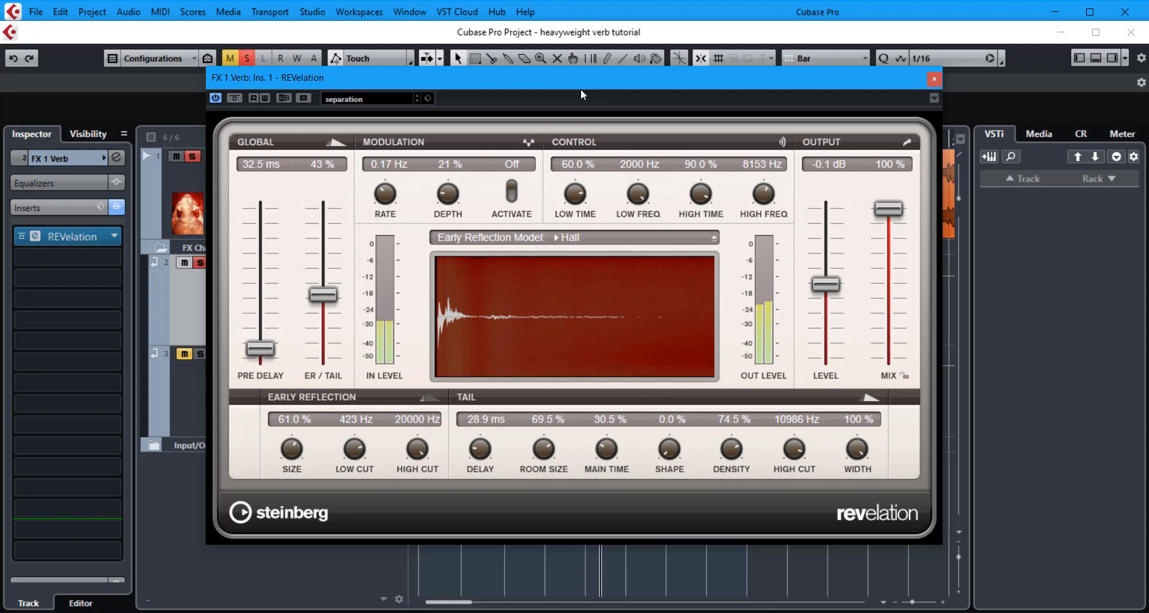
drag(581, 88, 578, 198)
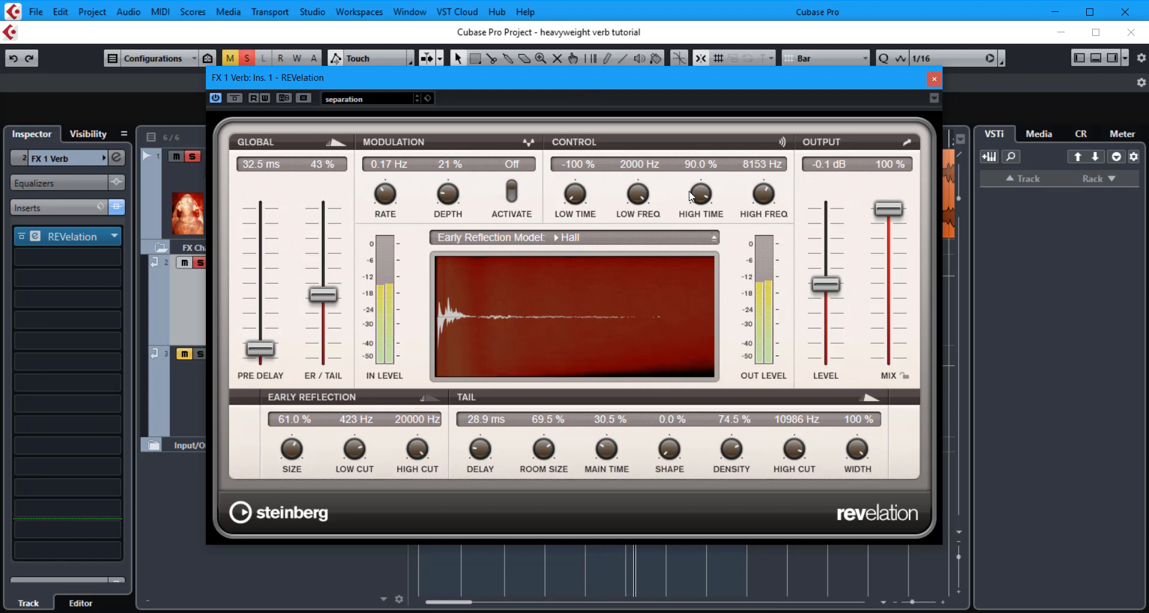
drag(701, 194, 707, 360)
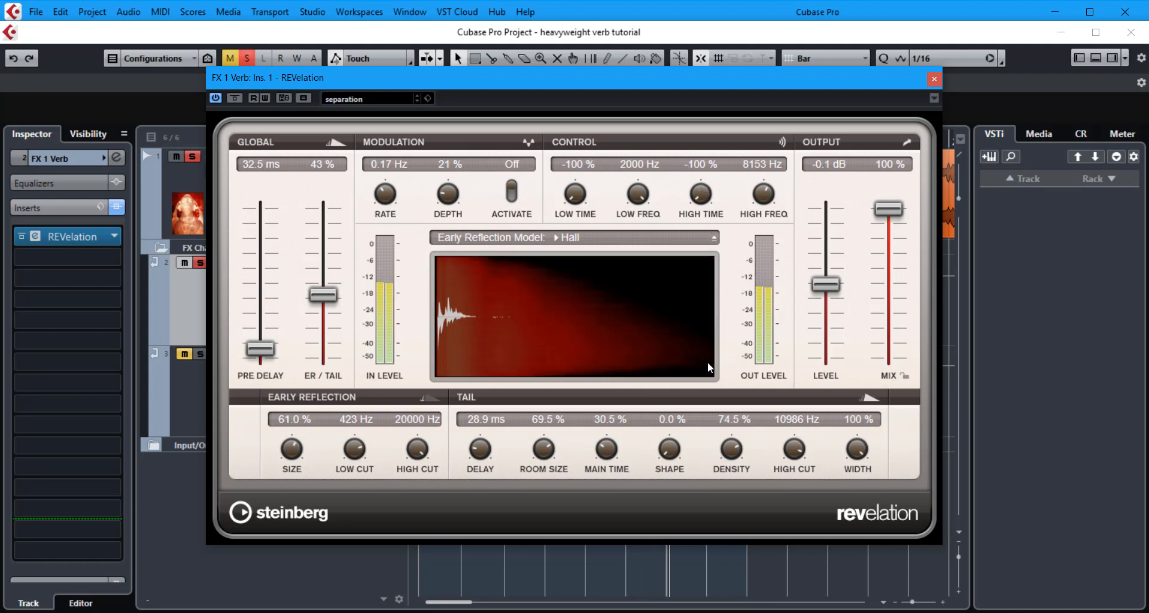
drag(708, 362, 716, 213)
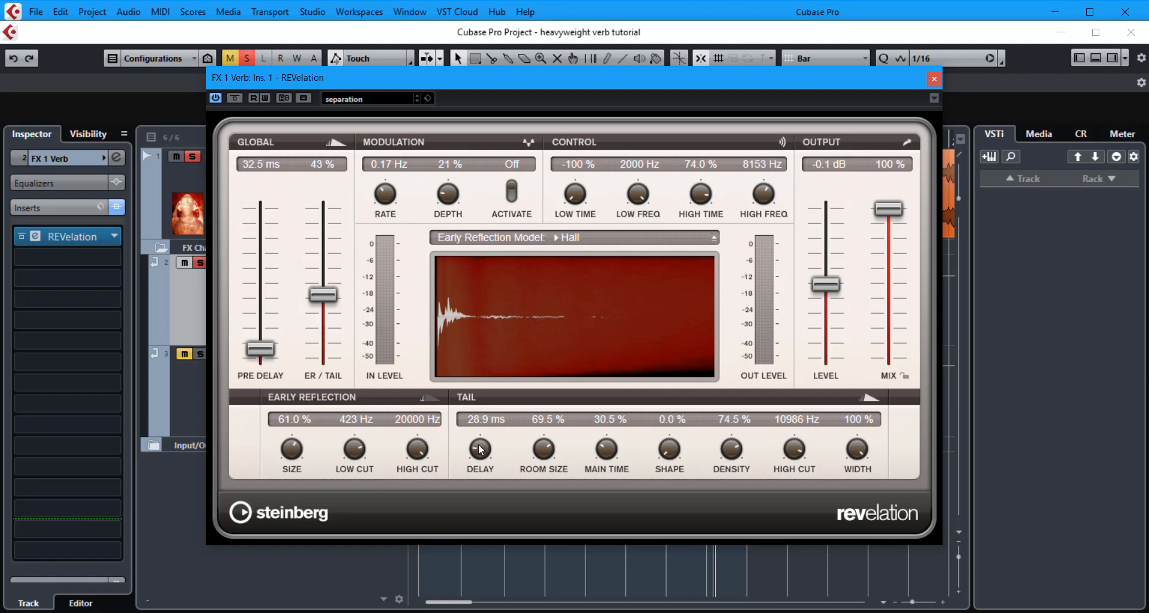
Enter a tail delay of 32.5 ms and toggle playback.
scroll(479, 444, up, 2)
double_click(484, 419)
text(32.5)
key(Return)
key(space)
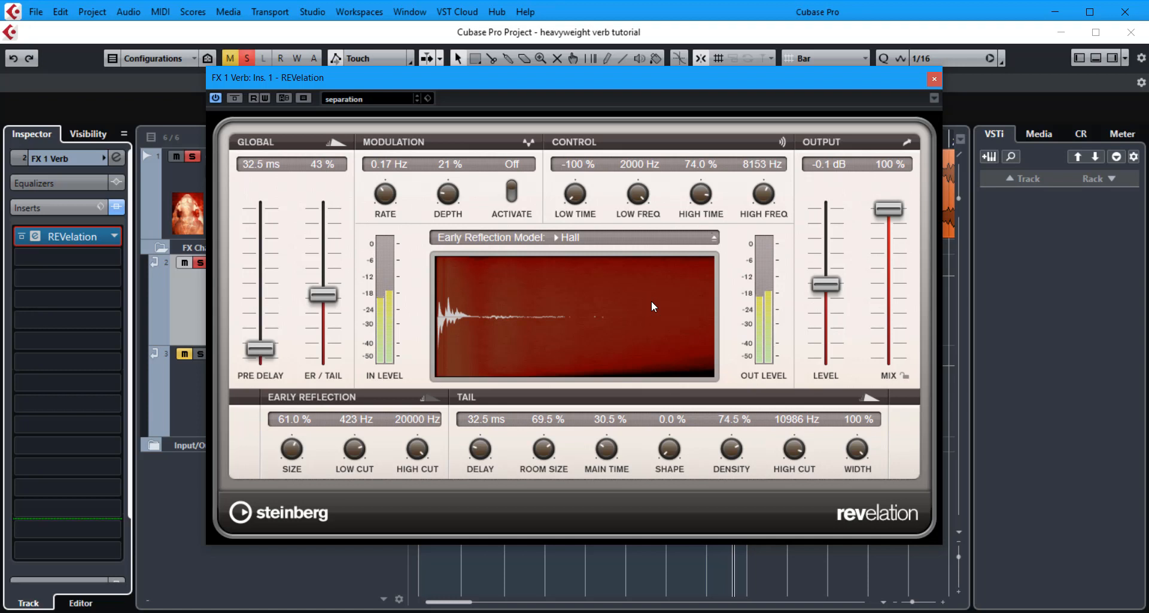
Sweep the tail delay between 0.0 and 195.6 ms and settle it at 45.4 ms.
drag(480, 449, 485, 513)
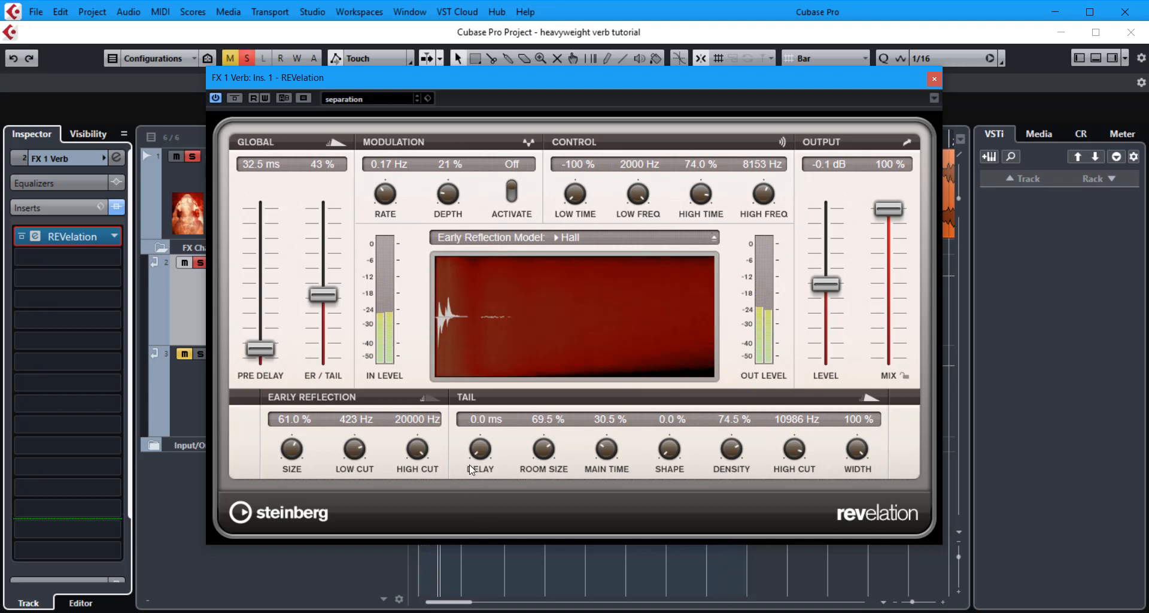
drag(479, 458, 492, 361)
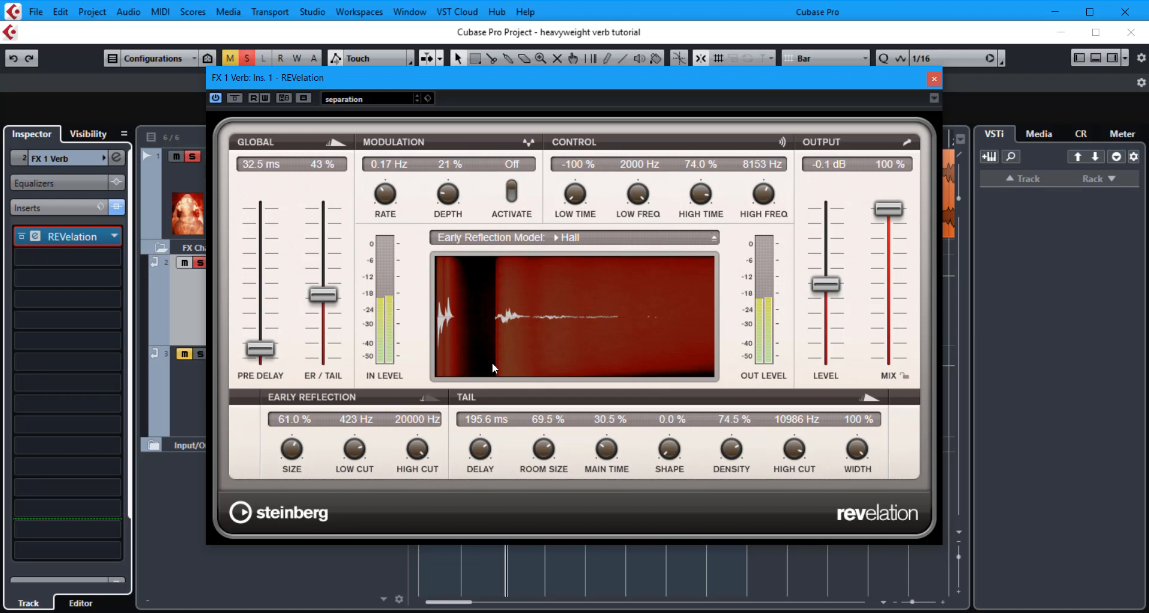
drag(490, 365, 483, 419)
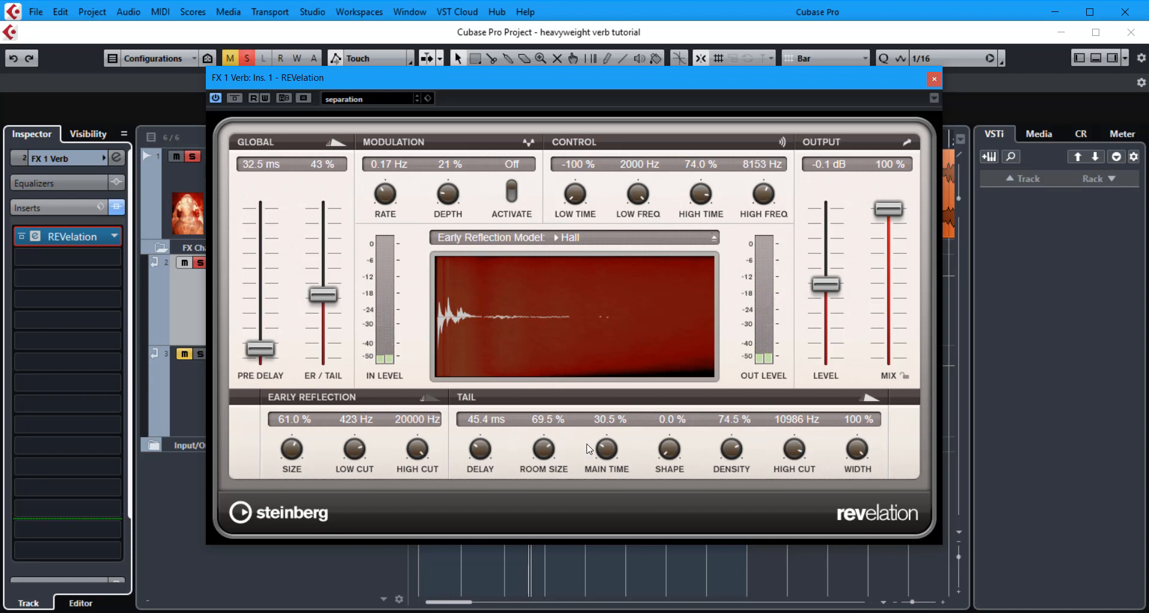
Lower the tail main time to 0.0% and sweep the pre-delay up to 362.5 ms and back to 25.0 ms.
drag(606, 450, 601, 503)
drag(263, 354, 276, 256)
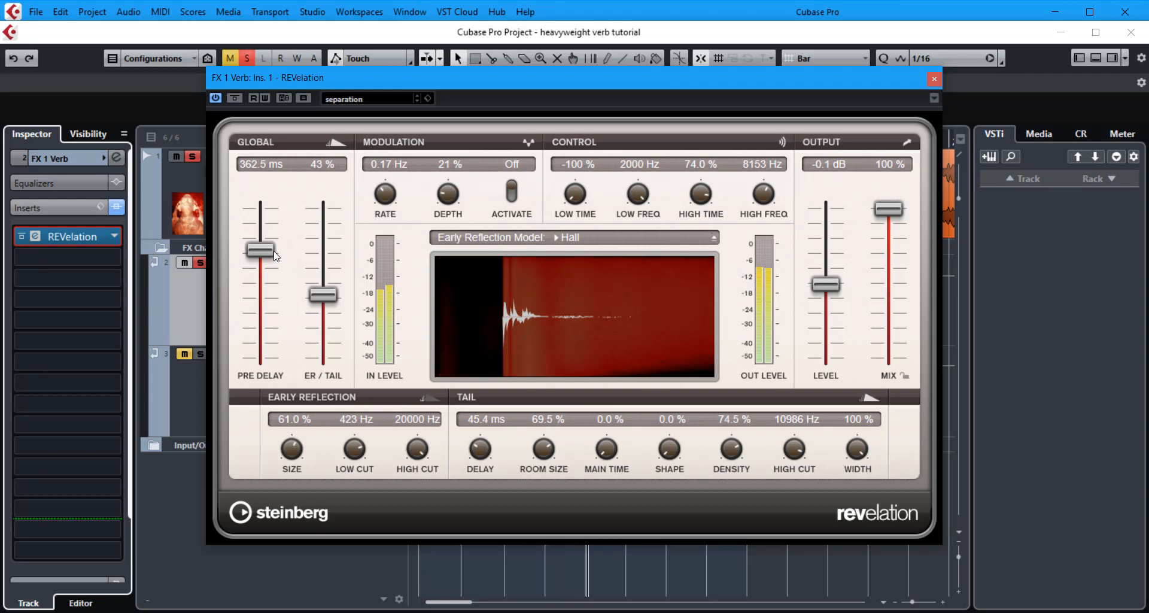
drag(276, 256, 268, 351)
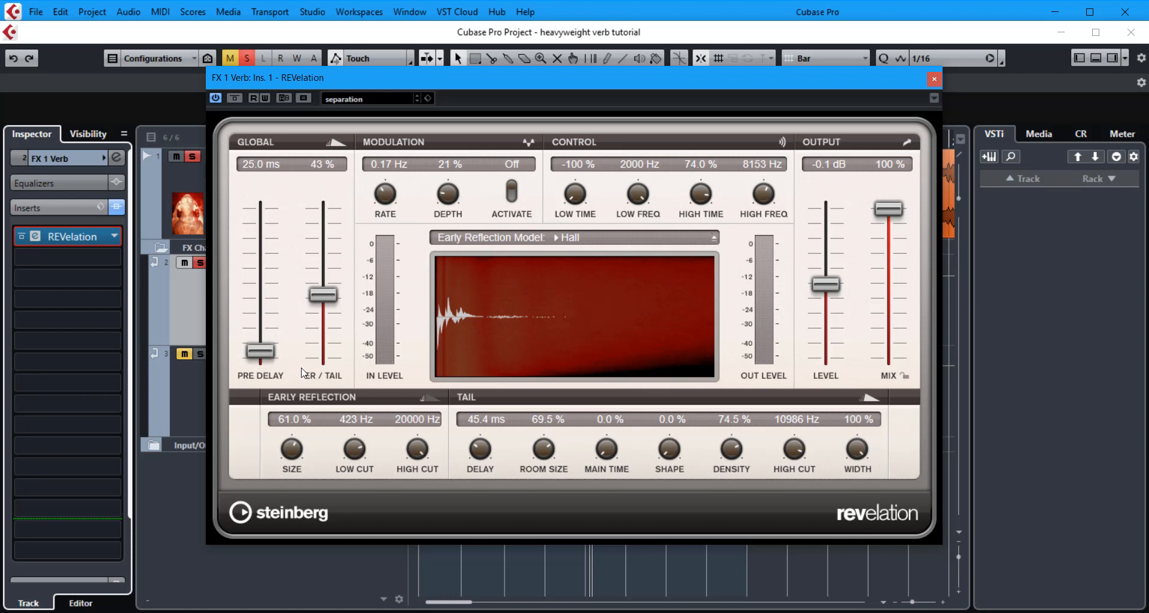
Set the pre-delay to 30.0 ms and the tail delay to 34.3 ms.
drag(483, 452, 484, 458)
scroll(269, 350, up, 1)
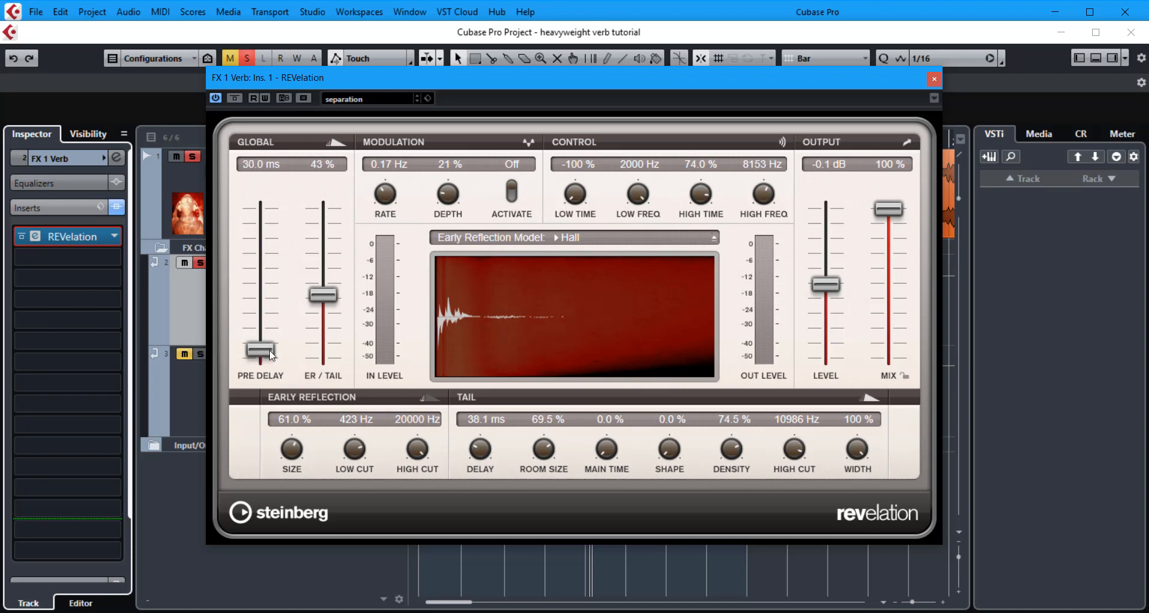
drag(474, 445, 478, 451)
Raise the tail main time and settle it at 37.5%.
drag(608, 452, 611, 385)
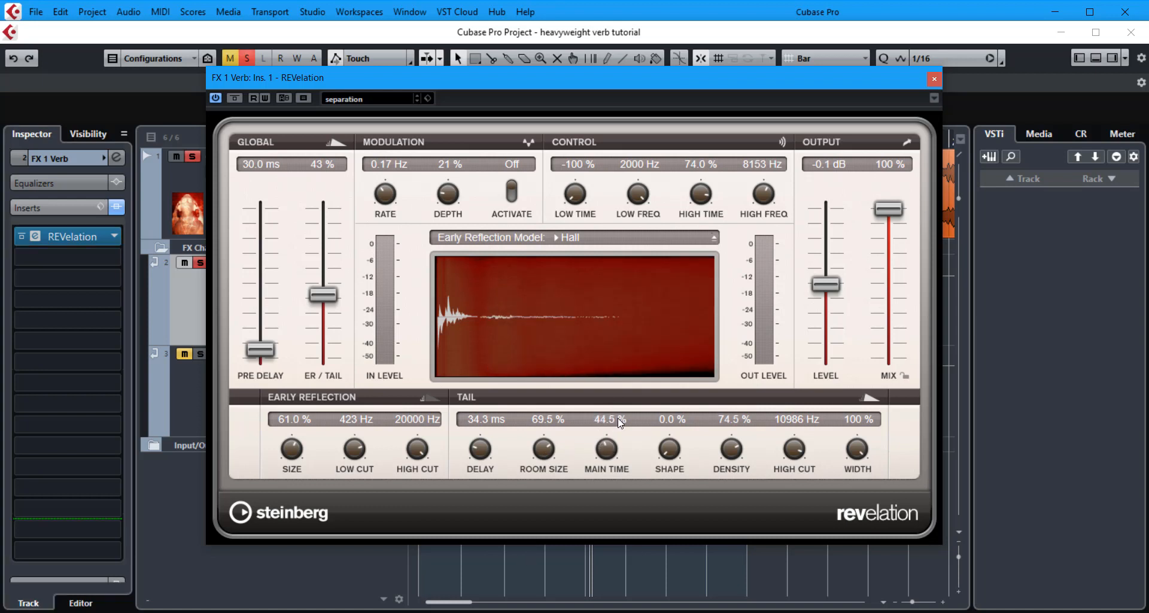
drag(606, 448, 606, 458)
drag(605, 458, 605, 457)
Sweep the tail density from 0.0% up to 100% and settle it at 64.5%.
drag(732, 465, 743, 526)
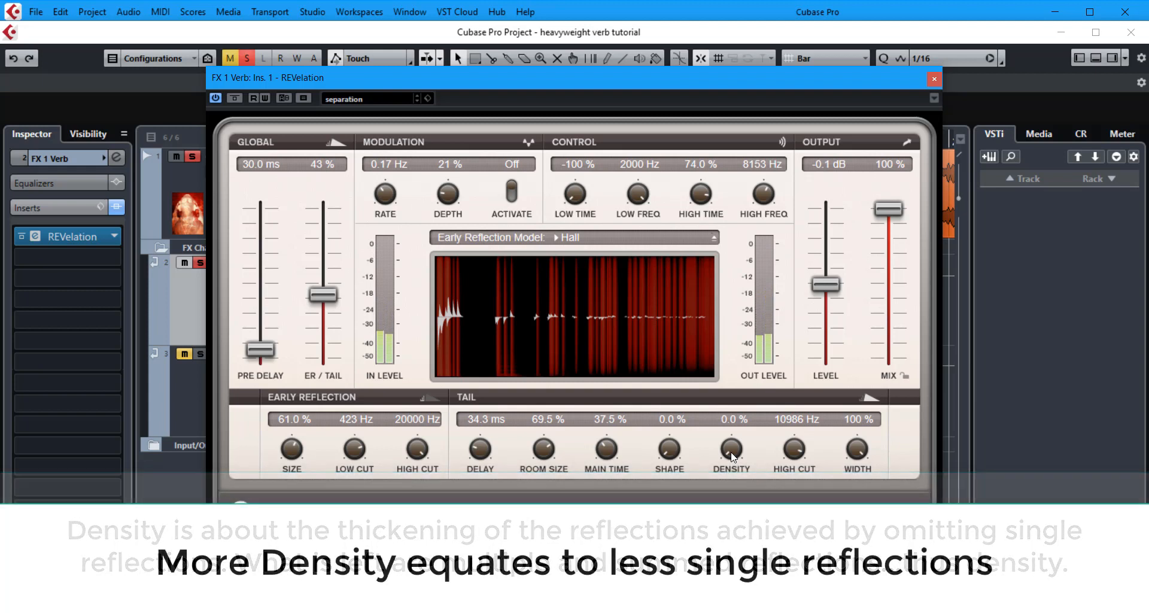
drag(733, 455, 737, 378)
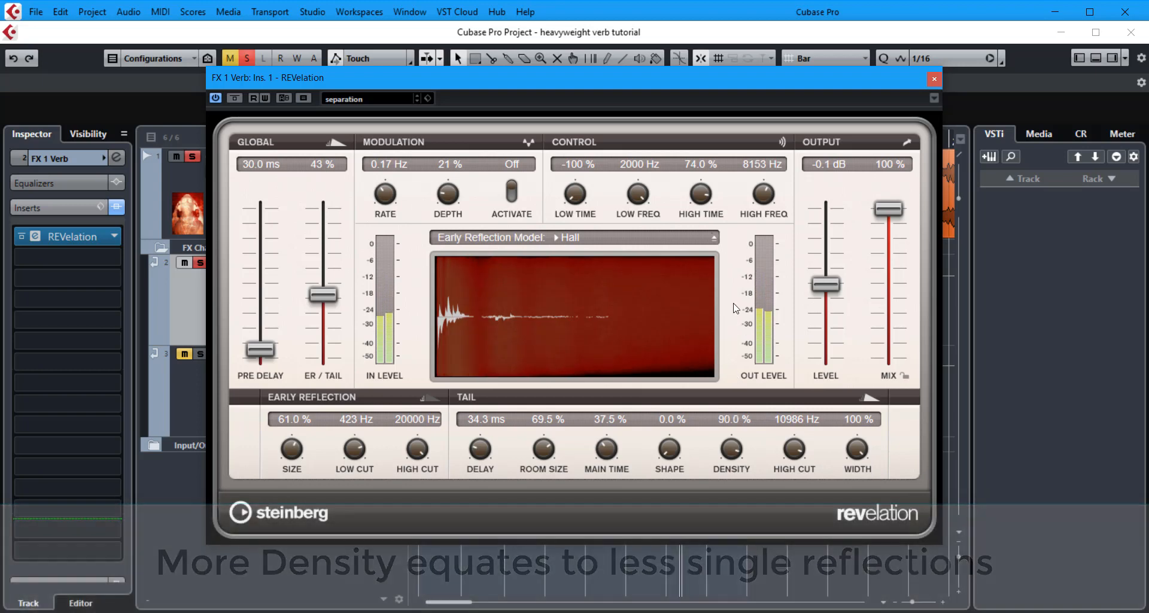
drag(735, 378, 740, 247)
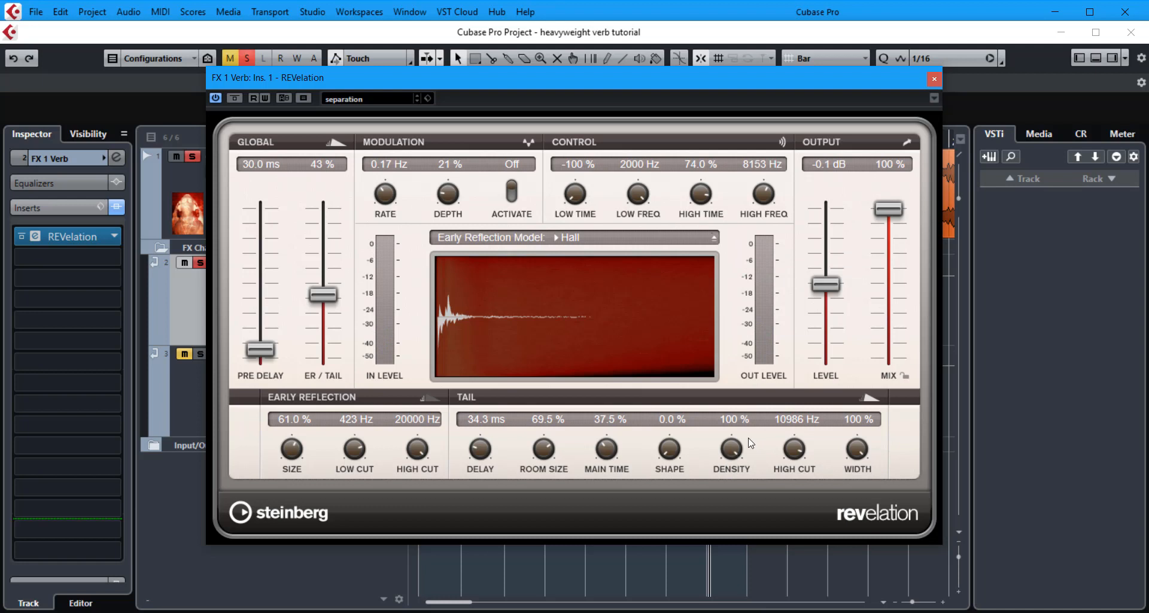
drag(732, 450, 741, 513)
Set the tail width to 86.5% and toggle playback to compare.
drag(858, 450, 858, 512)
drag(868, 510, 853, 382)
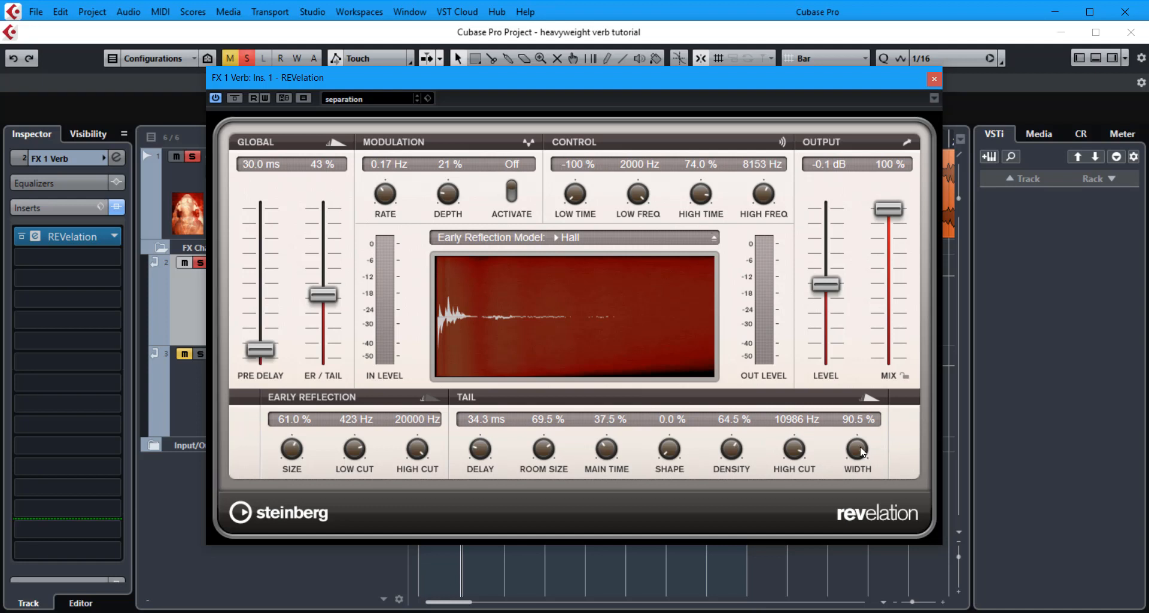
drag(862, 449, 863, 454)
key(space)
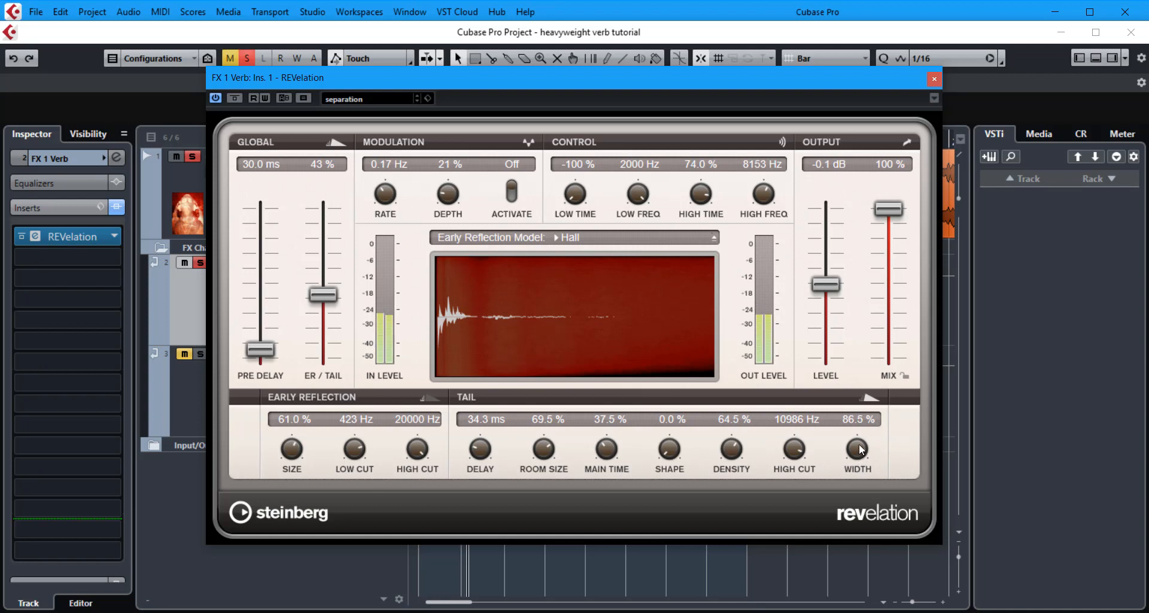
key(space)
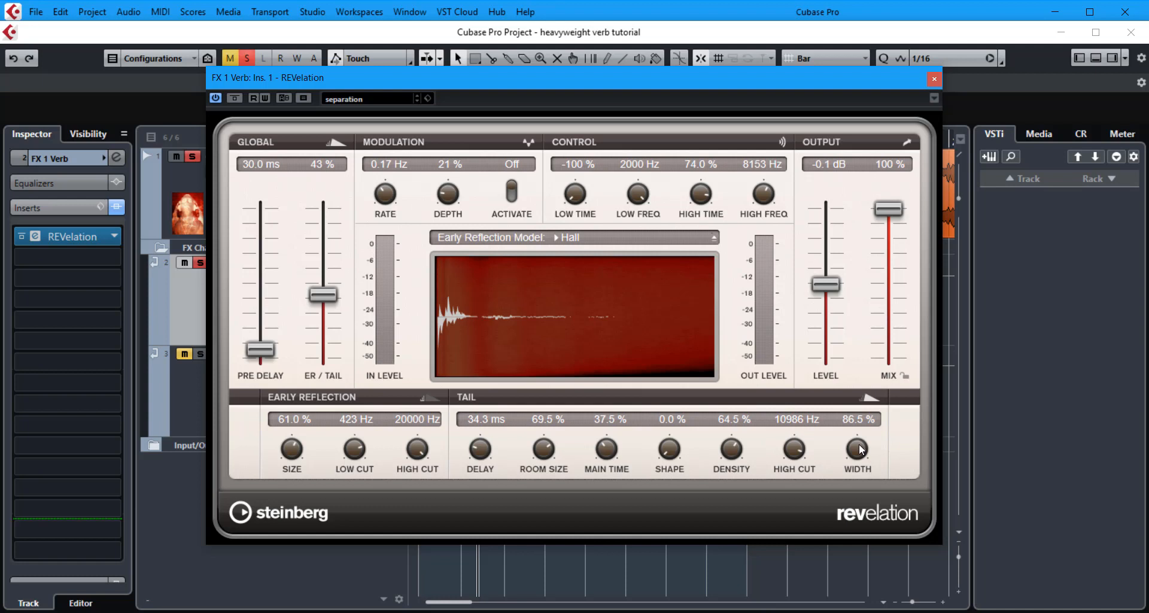
key(space)
Lower the tail width to 75.0%.
drag(861, 450, 864, 478)
drag(865, 456, 864, 450)
mouse_move(864, 449)
mouse_down()
mouse_move(862, 460)
mouse_move(862, 450)
mouse_up()
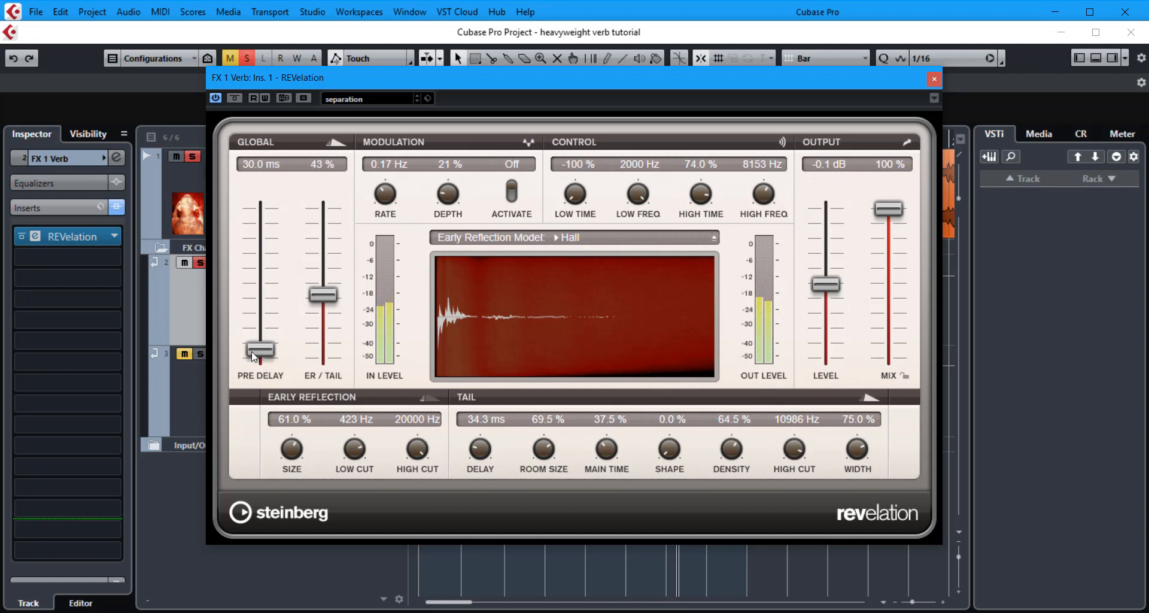
Set the pre-delay to 25.0 ms and the ER/Tail mix to 55%, trying and resetting the low time to -100%.
drag(253, 352, 257, 357)
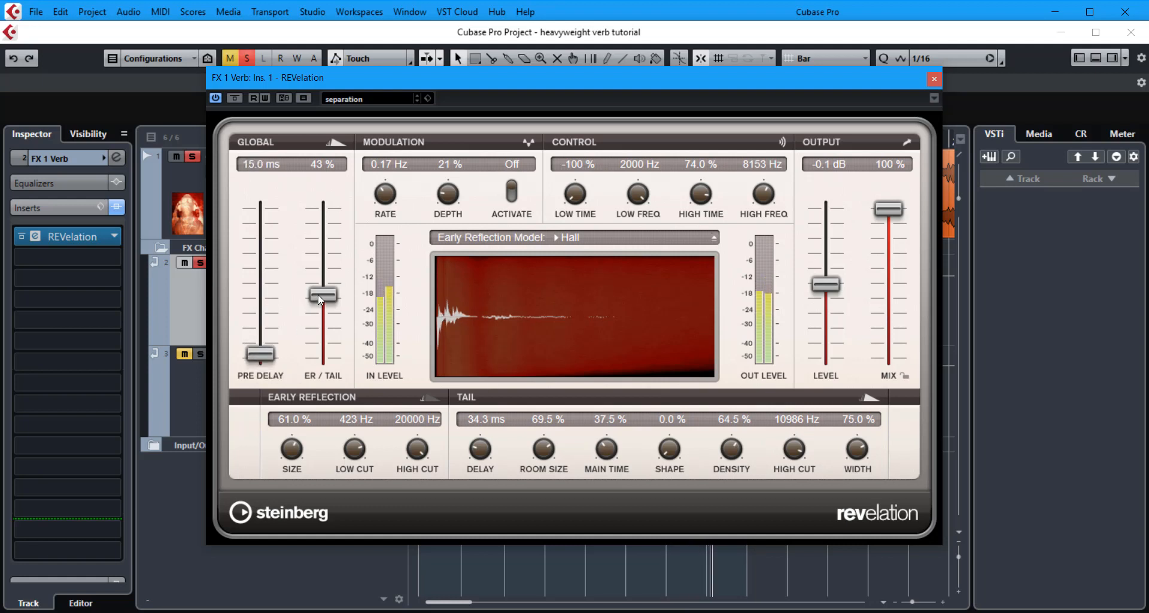
drag(318, 294, 321, 315)
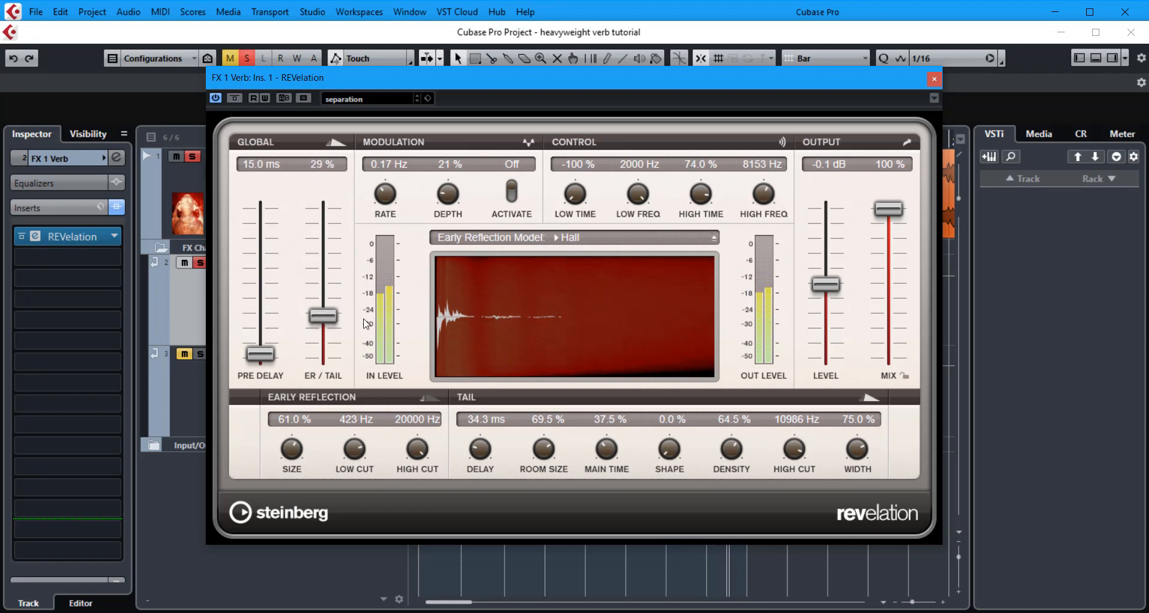
drag(569, 199, 561, 169)
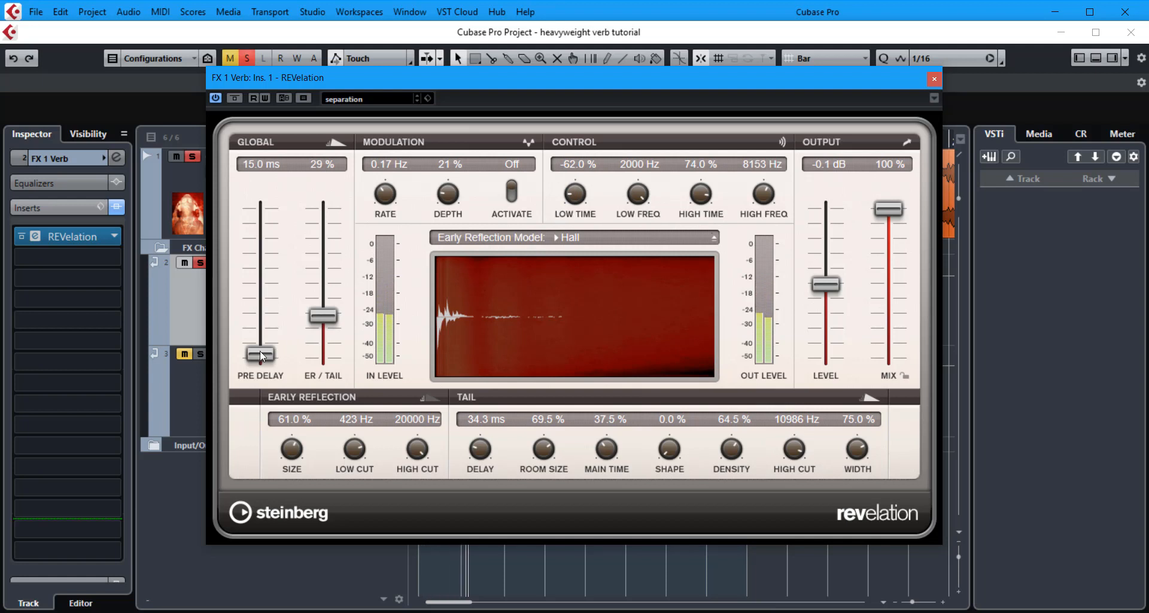
drag(259, 351, 259, 350)
drag(320, 315, 327, 278)
drag(575, 194, 576, 229)
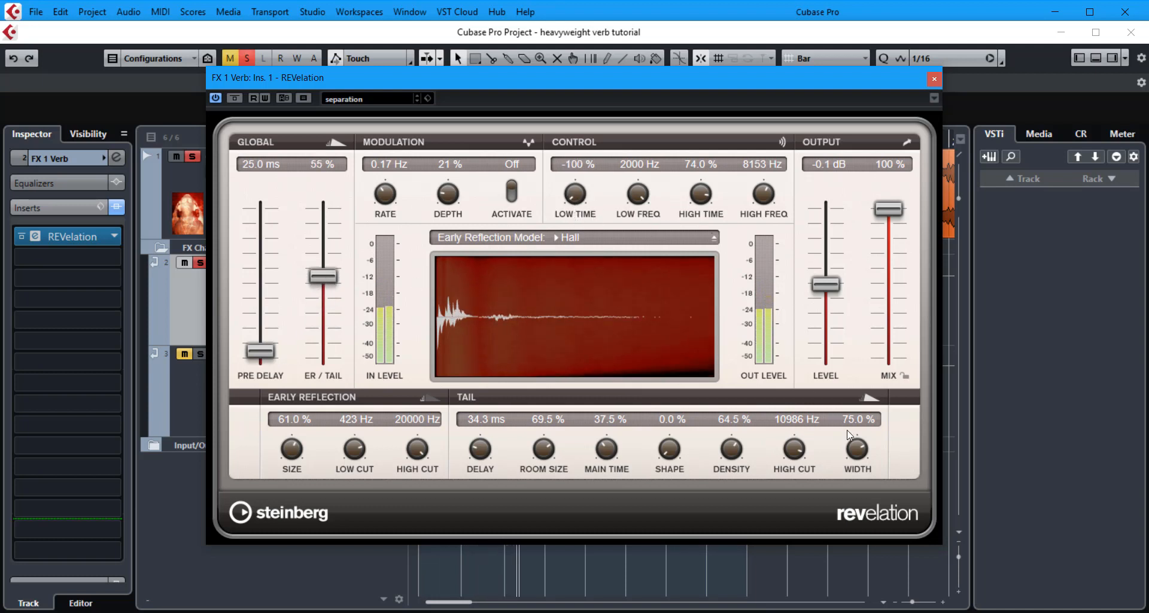
Set the tail width to 66.0% and the main time to 27.5%.
drag(855, 457, 853, 463)
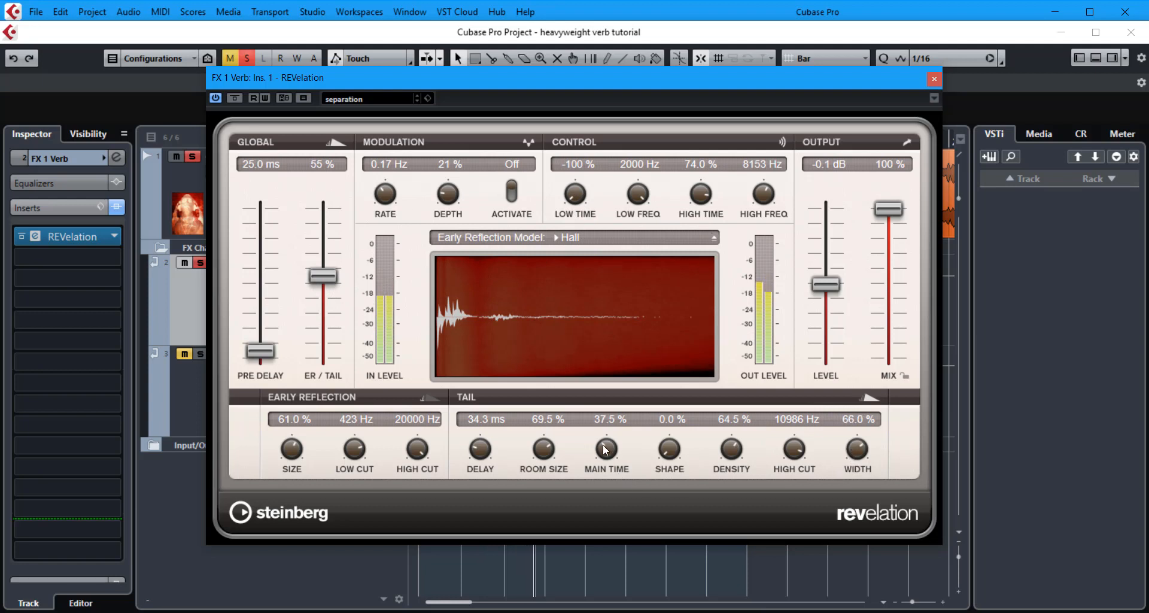
drag(606, 450, 607, 462)
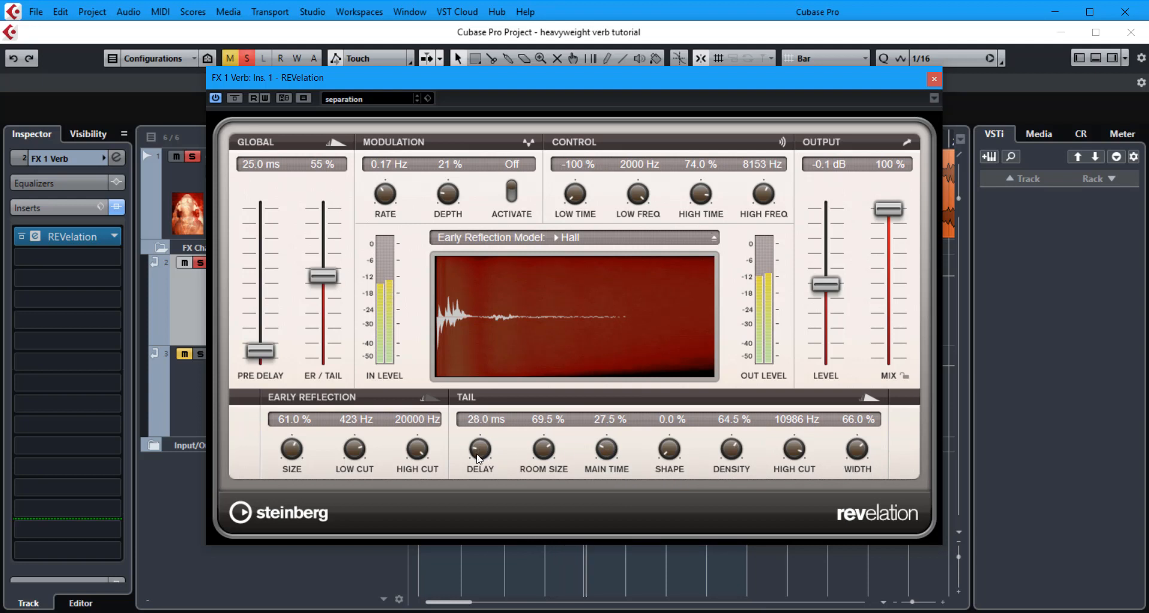
Set the tail delay to 25.5 ms and toggle playback to audition it.
drag(480, 452, 479, 461)
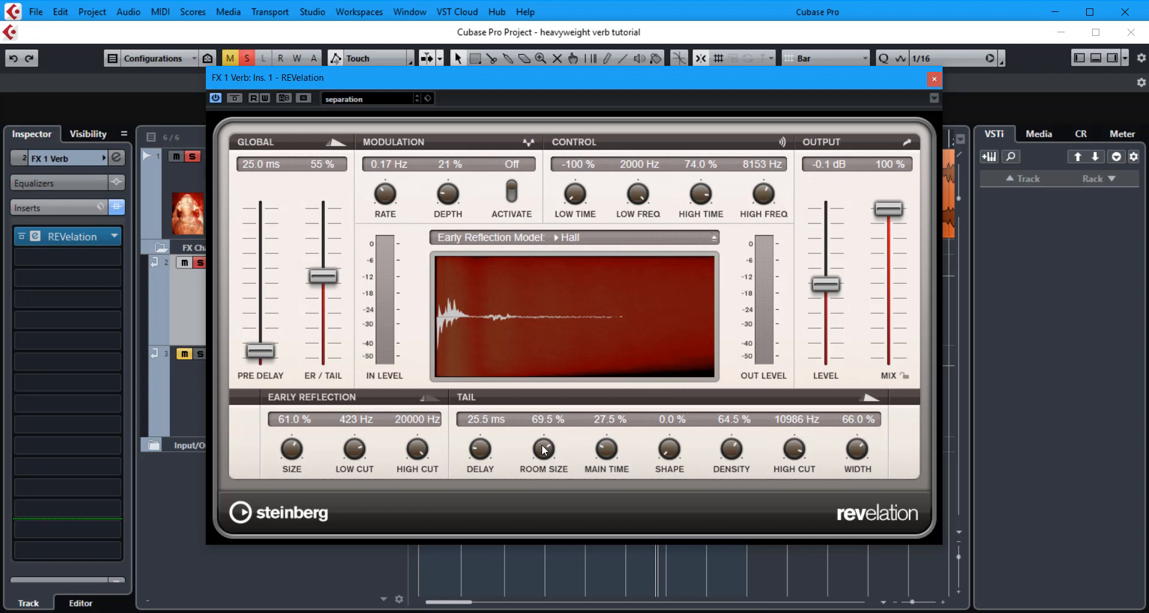
key(space)
Set the tail room size to 49.5% and main time to 23.0%, bypassing and re-enabling the reverb to compare.
drag(544, 449, 554, 486)
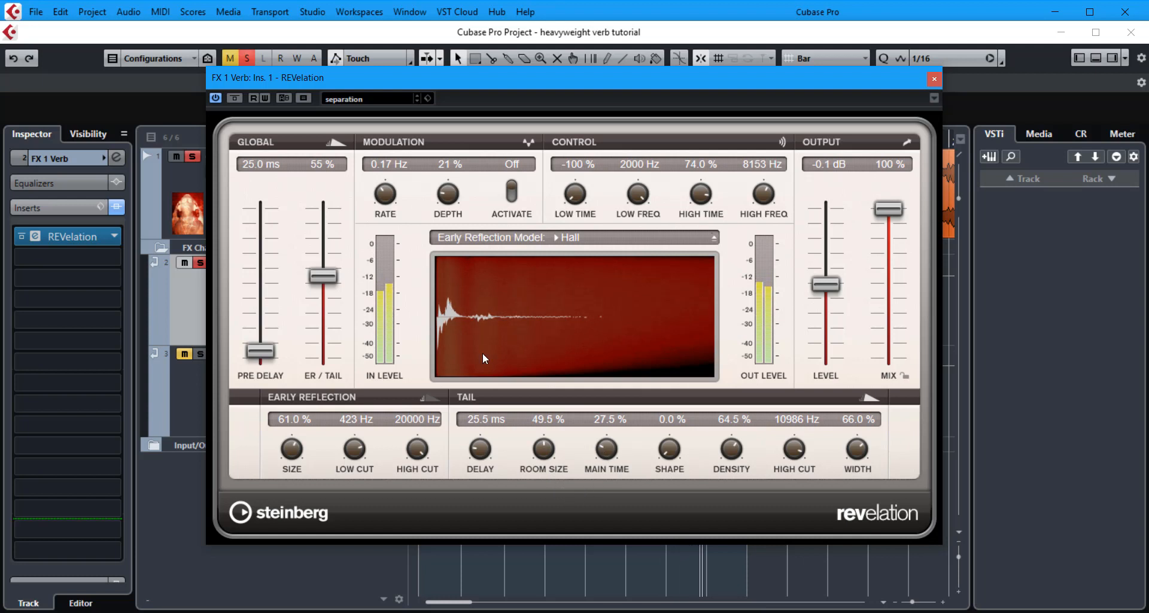
drag(606, 448, 606, 450)
click(216, 97)
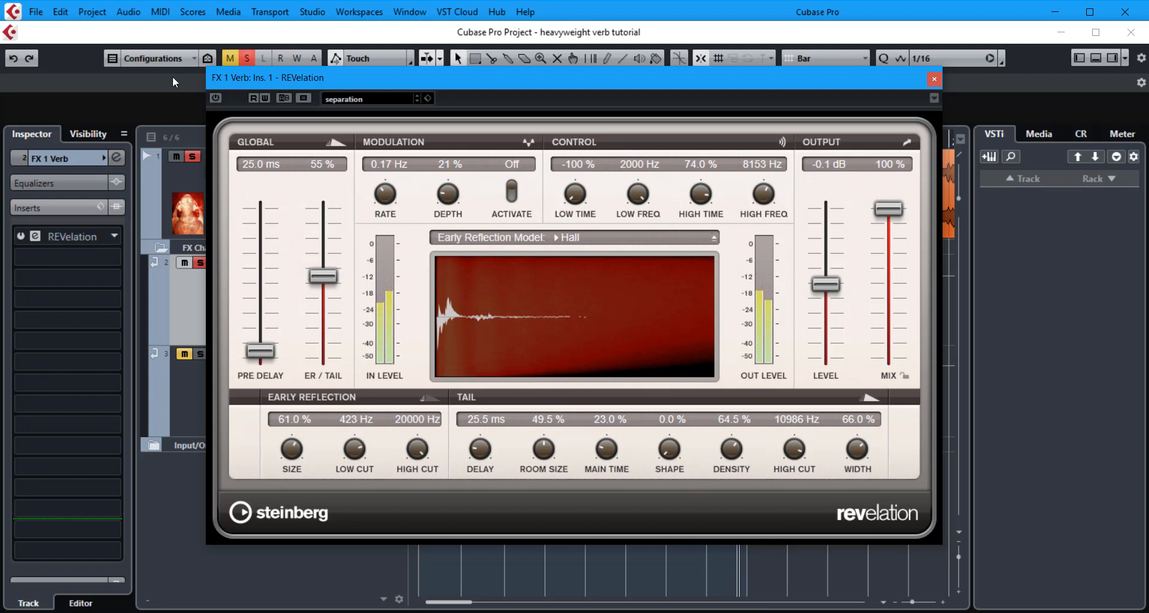
click(215, 97)
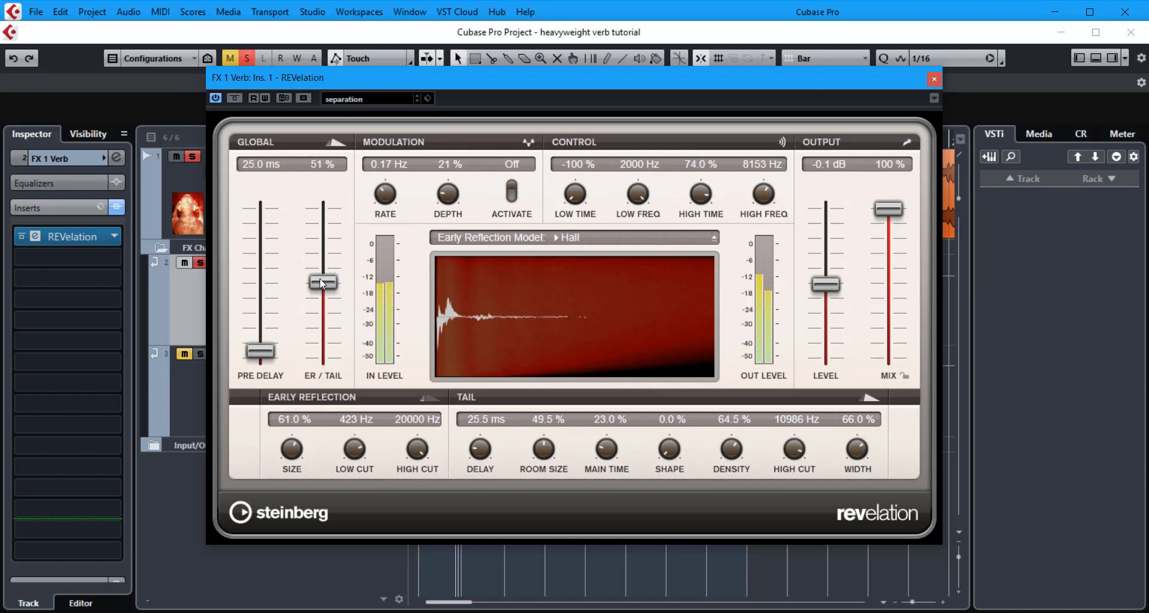
Set the ER/Tail mix to 30%, the tail room size to 68.5% and the main time to 31.5%.
drag(321, 277, 336, 320)
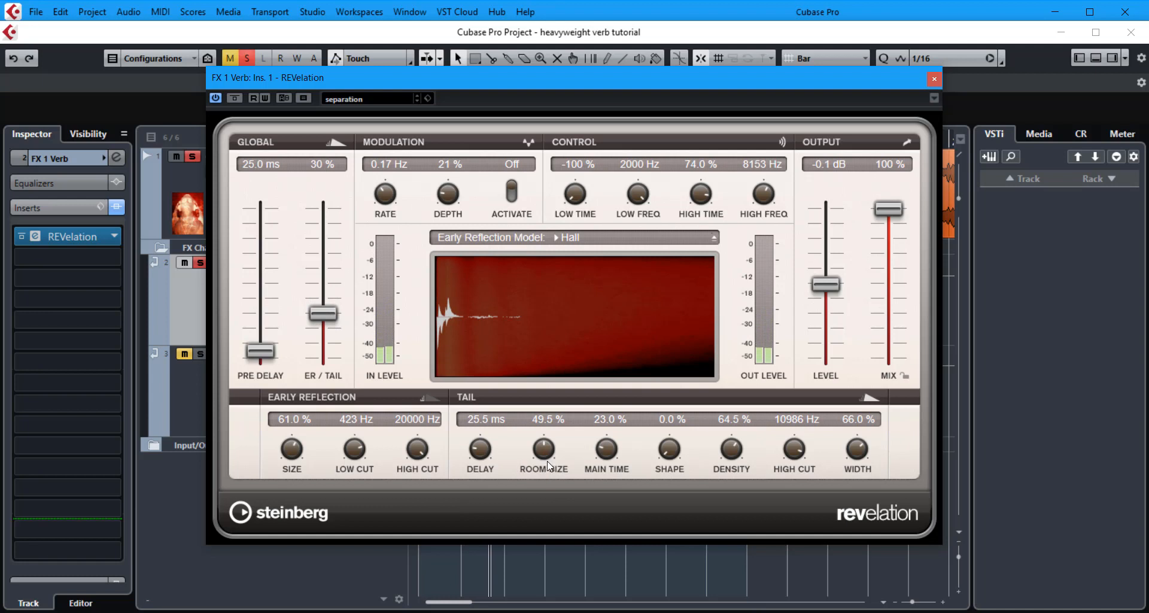
drag(549, 462, 547, 416)
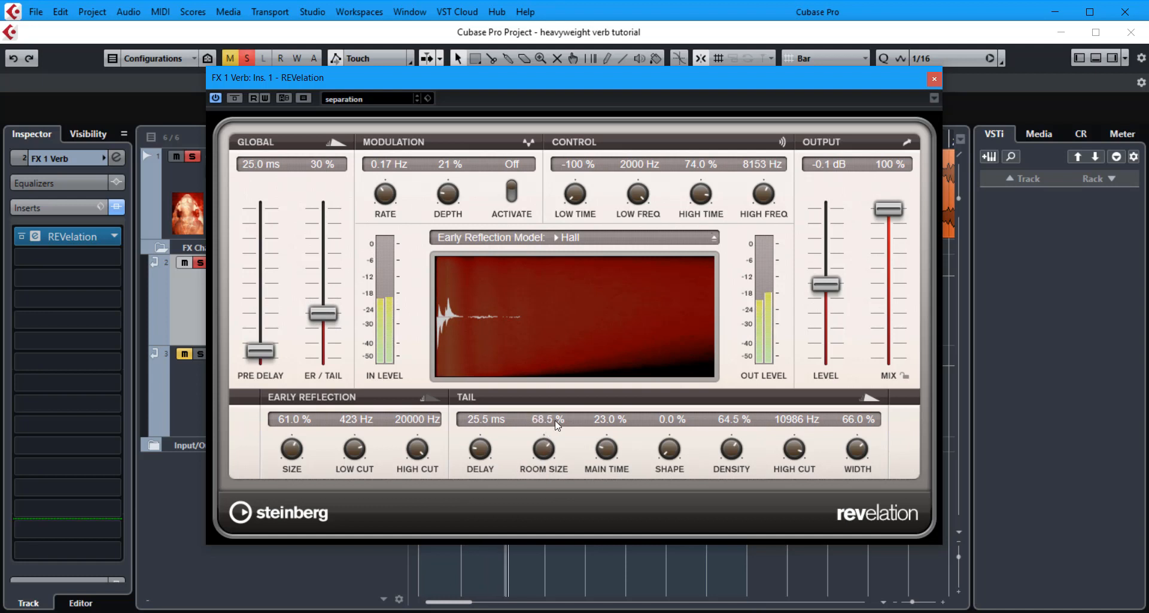
drag(610, 455, 611, 444)
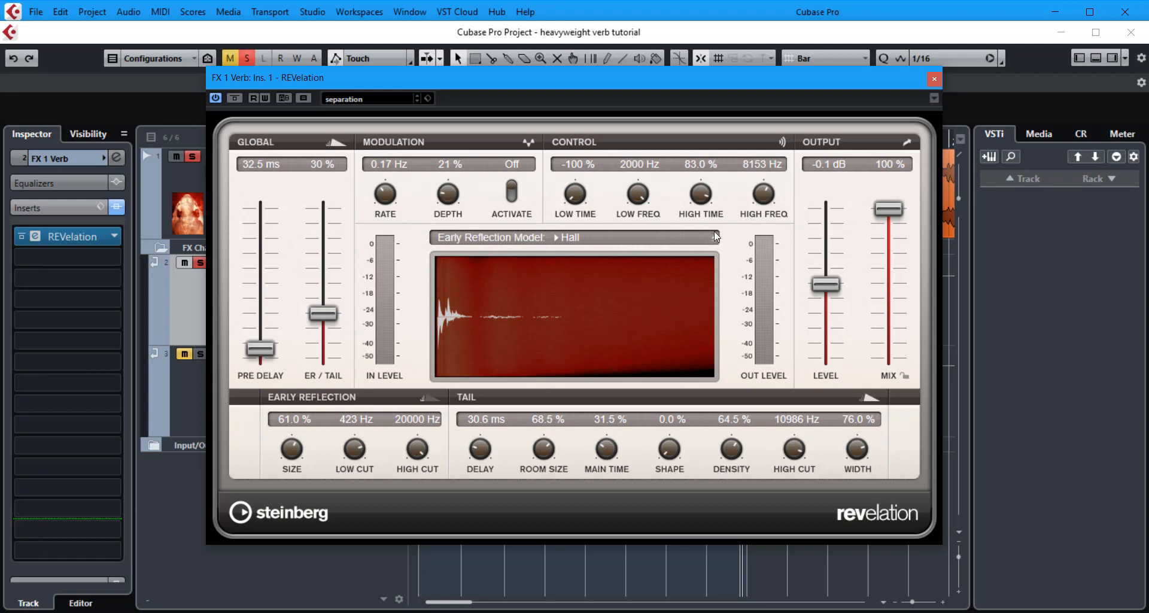
Compare the Studio and Hall early reflection models, settling on Studio.
click(687, 236)
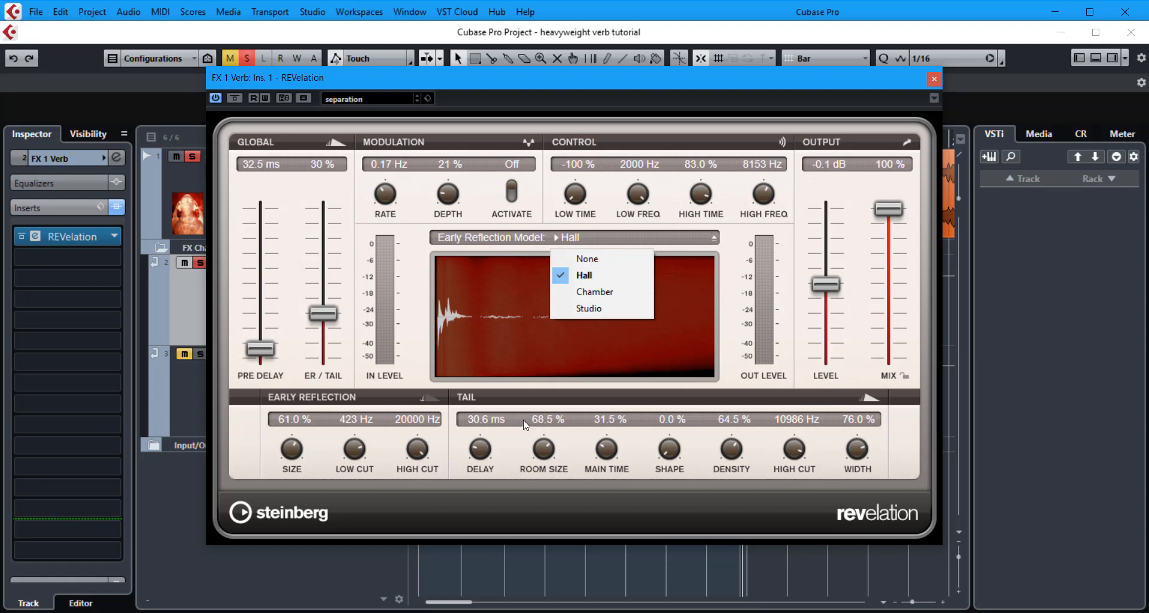
click(596, 310)
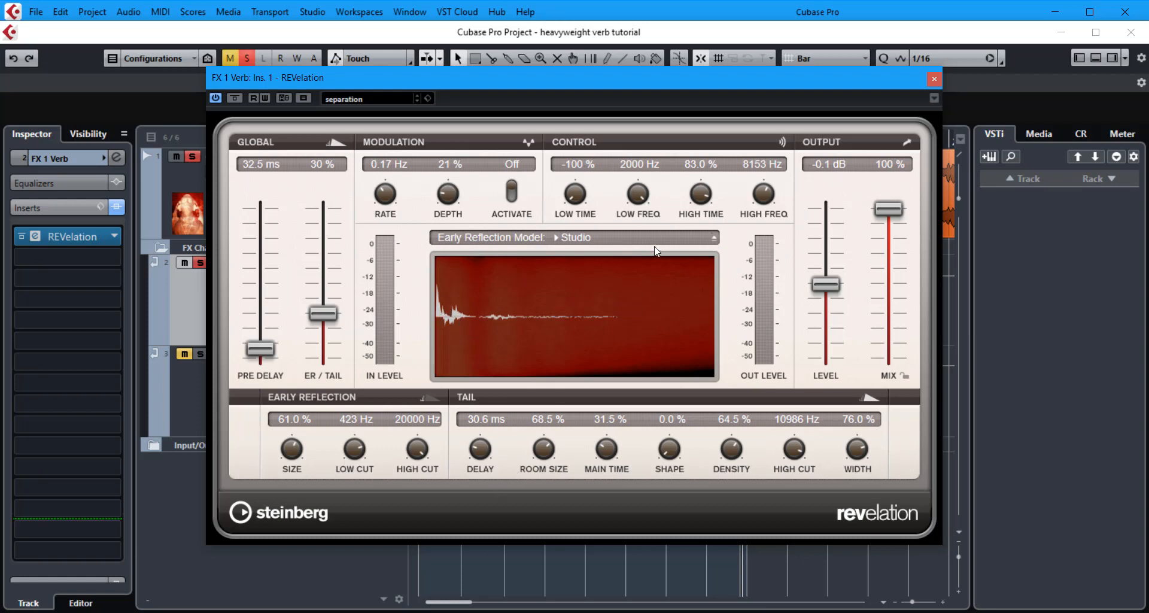
click(711, 240)
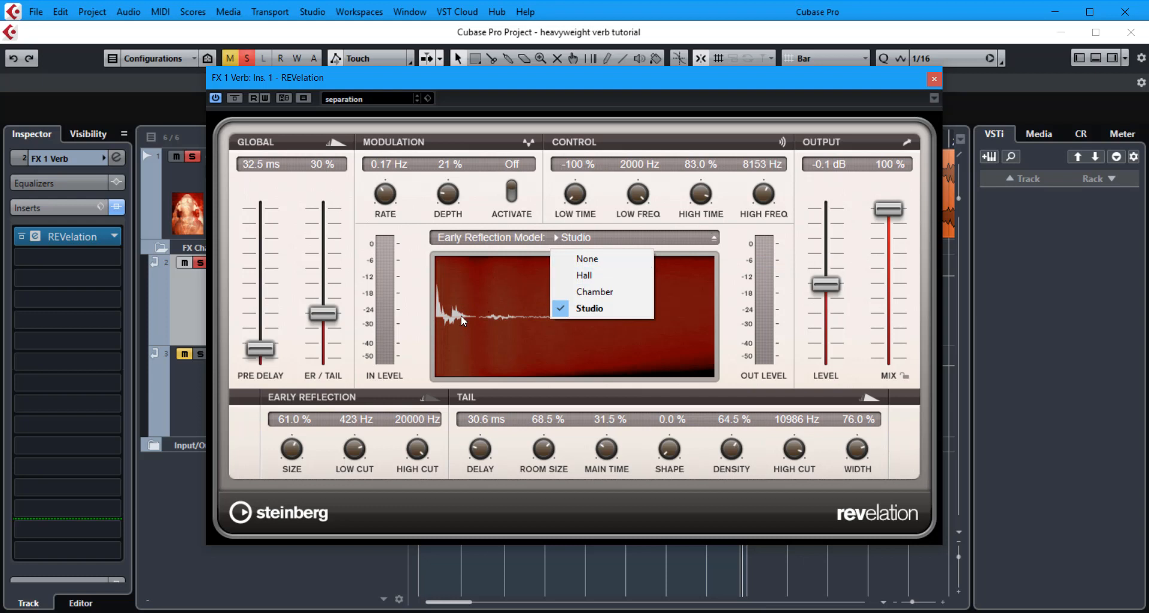
click(584, 275)
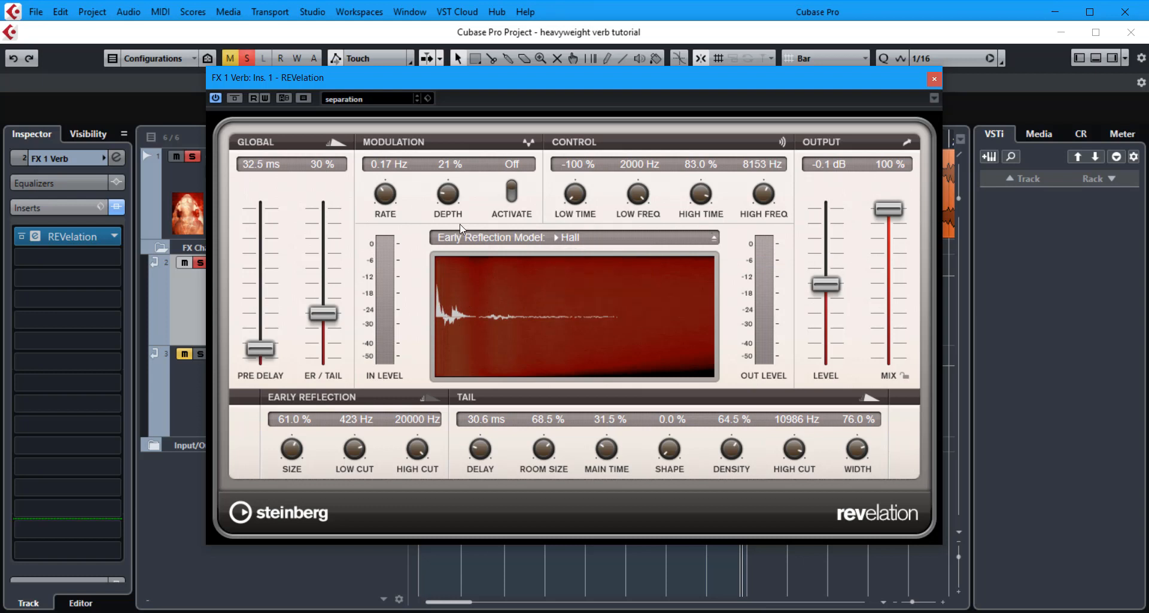
click(702, 235)
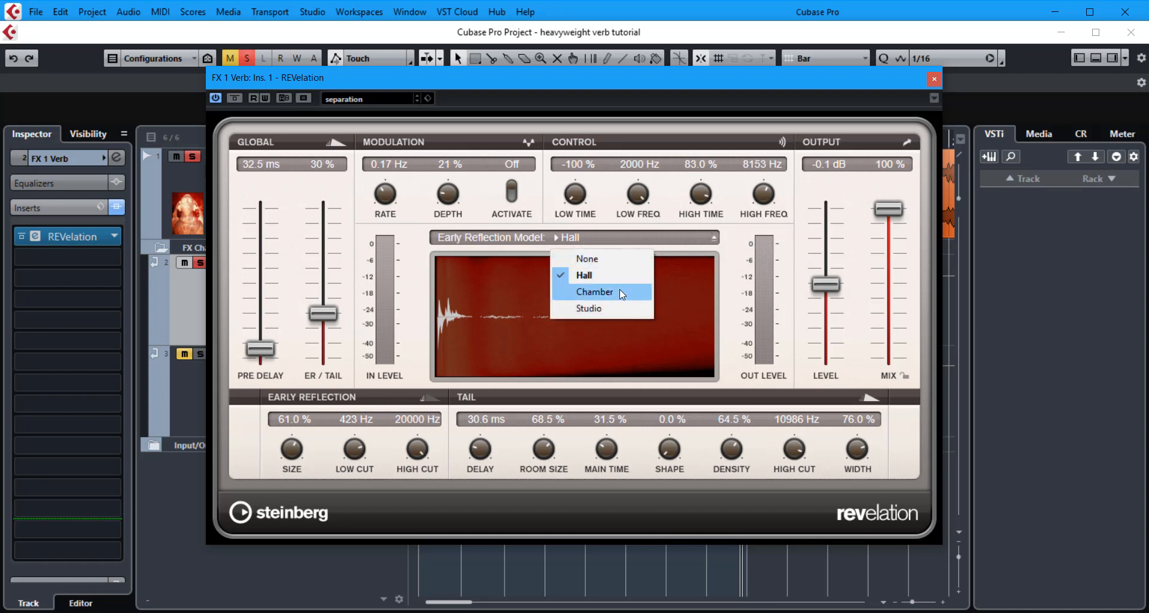
click(614, 306)
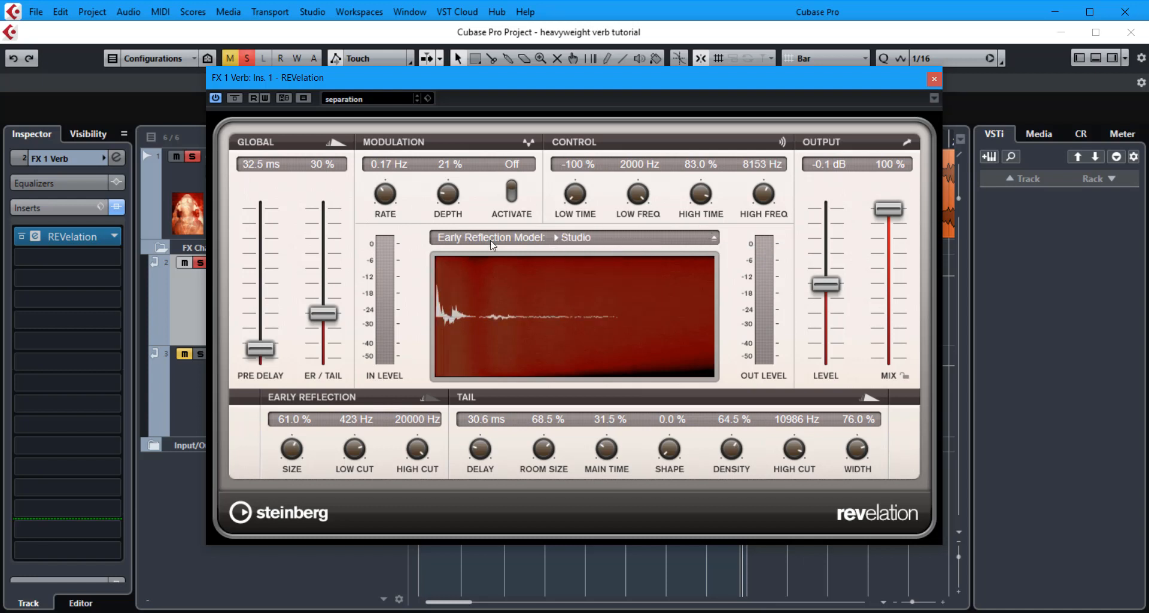
Toggle playback and bypass to compare, then set the ER/Tail mix to 31% and the tail high cut to 8389 Hz.
key(space)
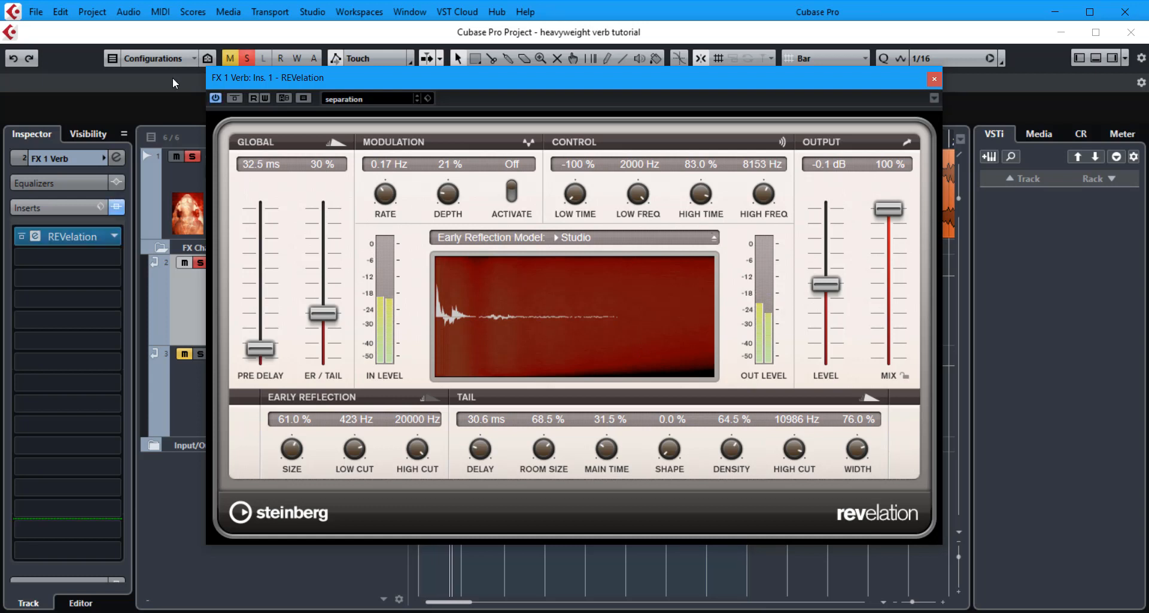
key(alt+a)
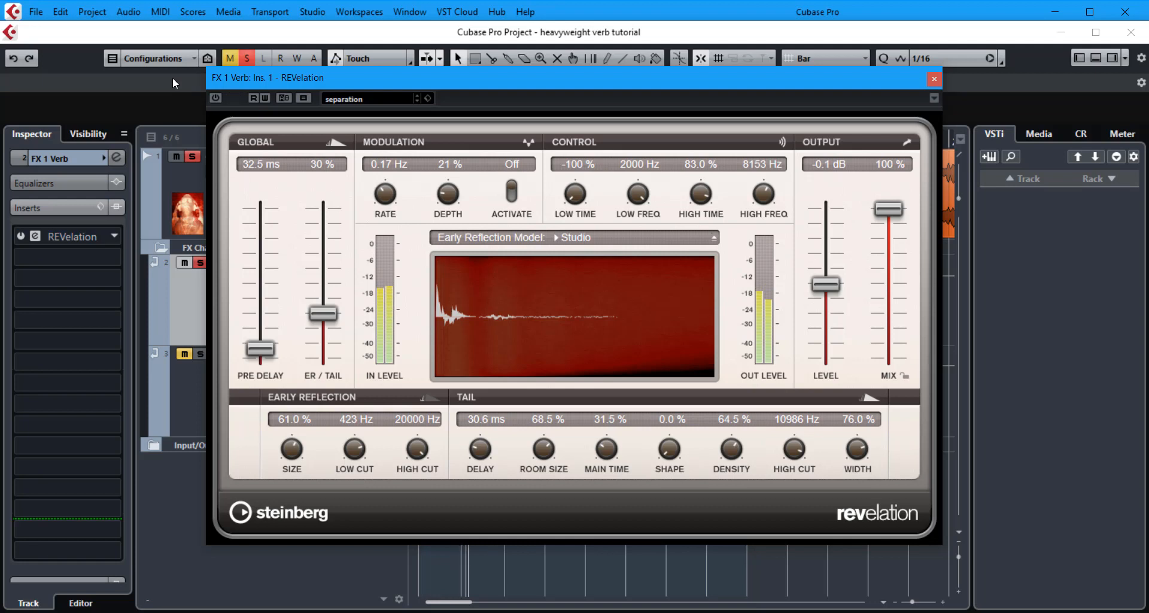
key(alt+a)
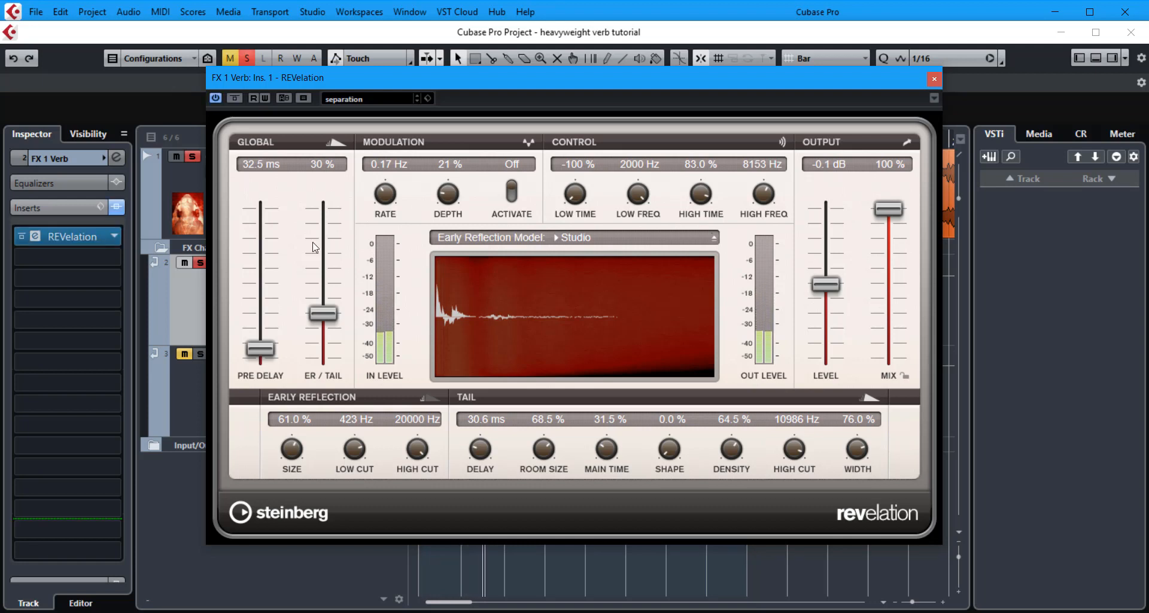
drag(325, 314, 325, 307)
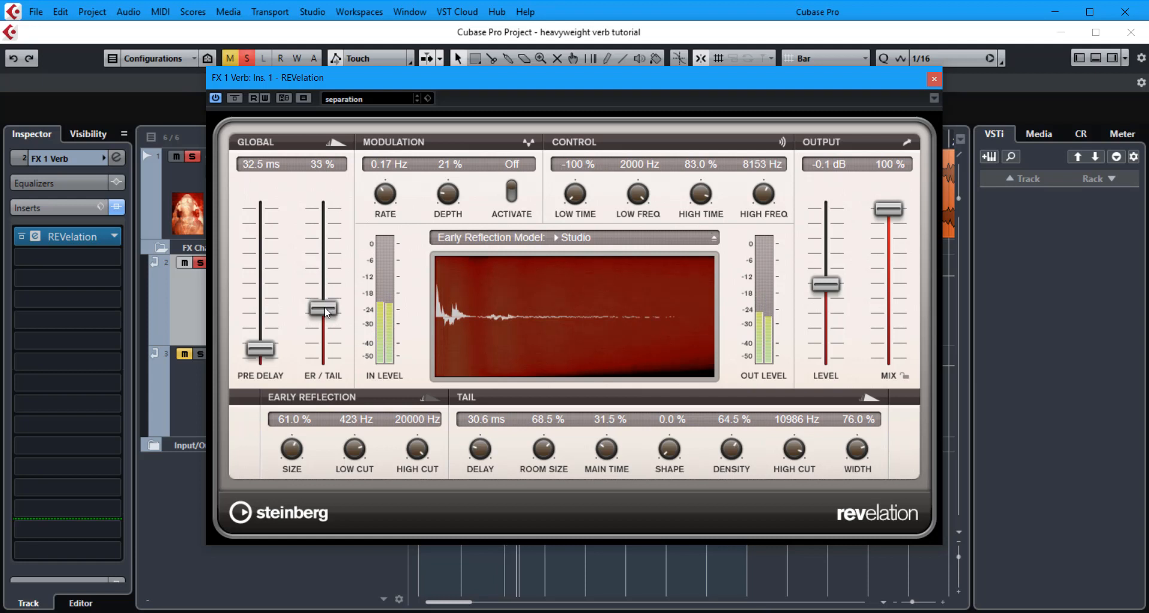
drag(325, 306, 324, 311)
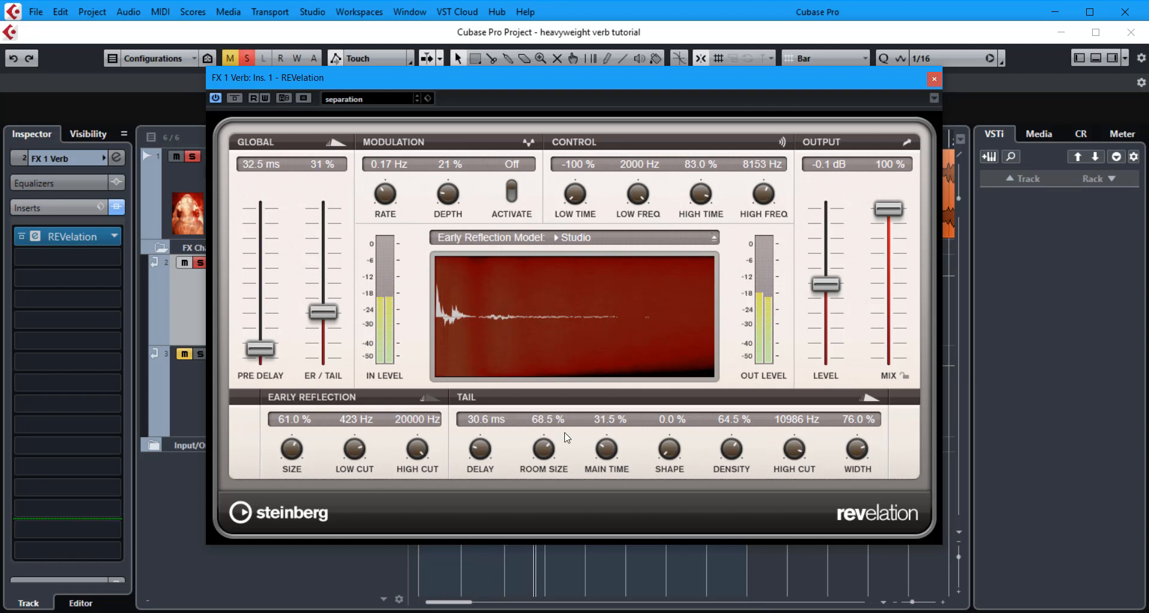
drag(801, 449, 799, 453)
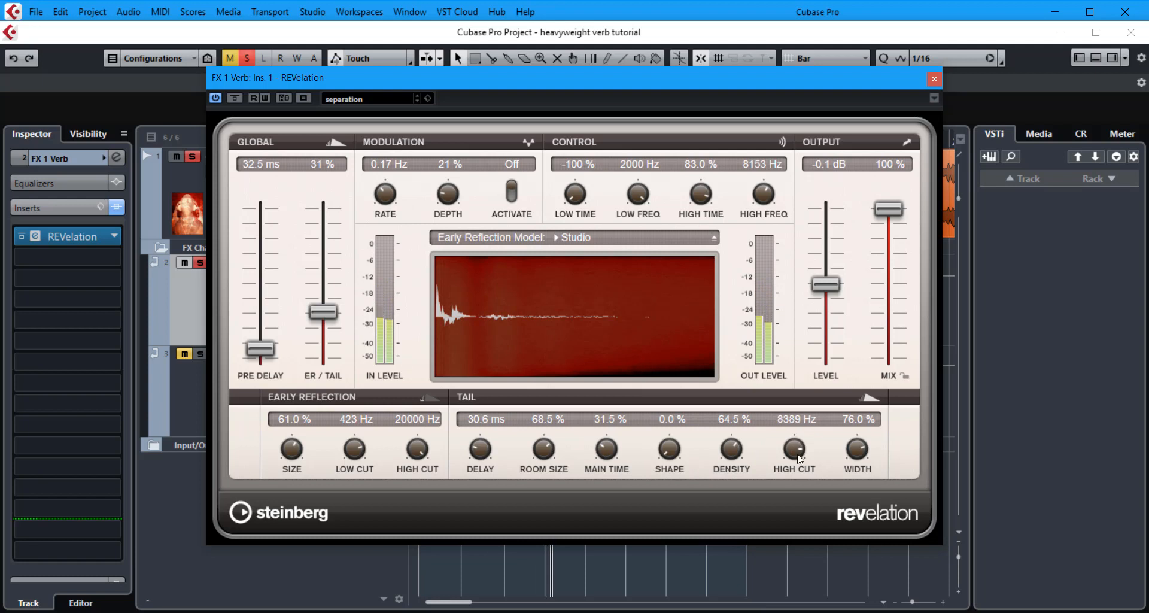